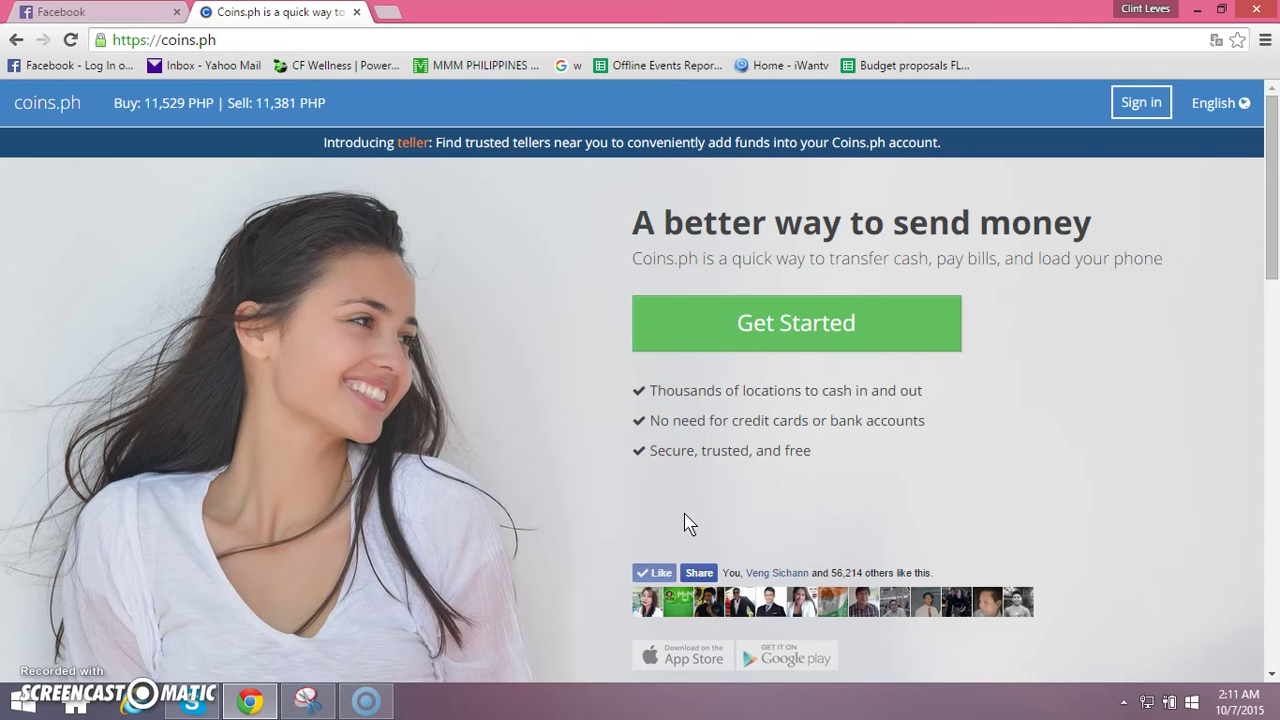
Sign in to the coins.ph account with the account email and the account password
{"action": "left_click", "coordinate": [1141, 101]}
{"action": "left_click", "coordinate": [1142, 106]}
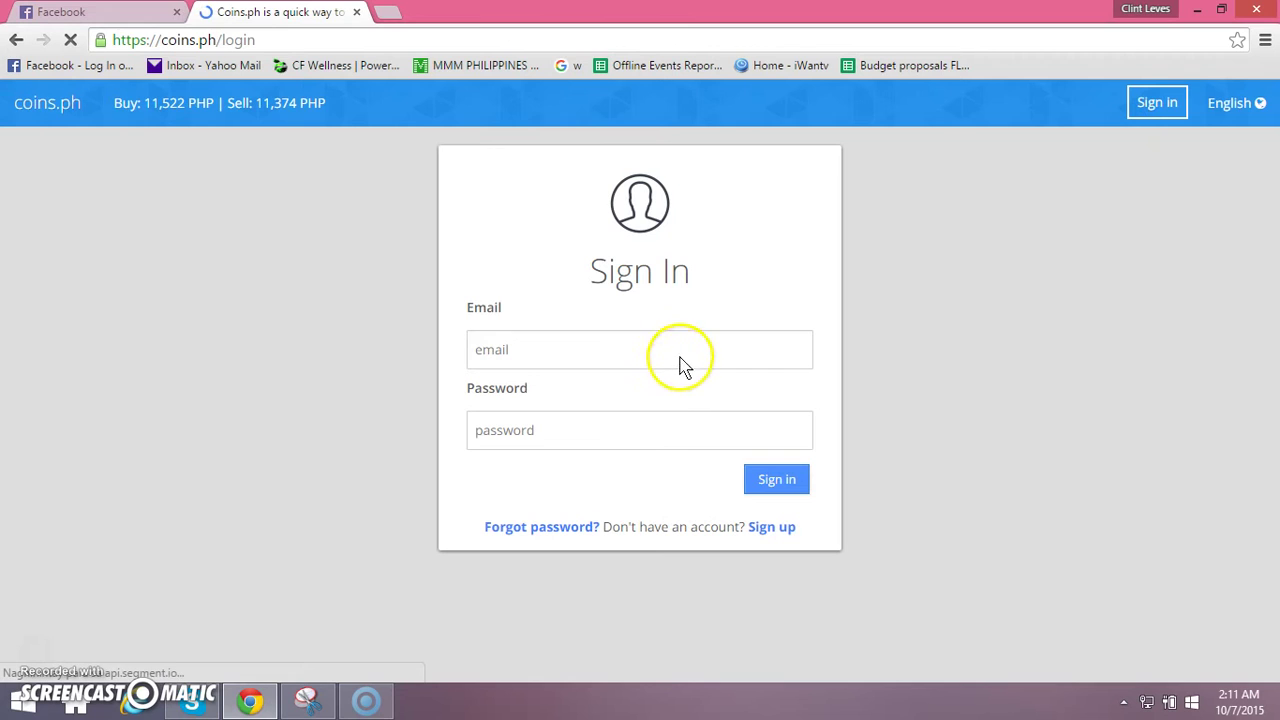
{"action": "left_click", "coordinate": [671, 345]}
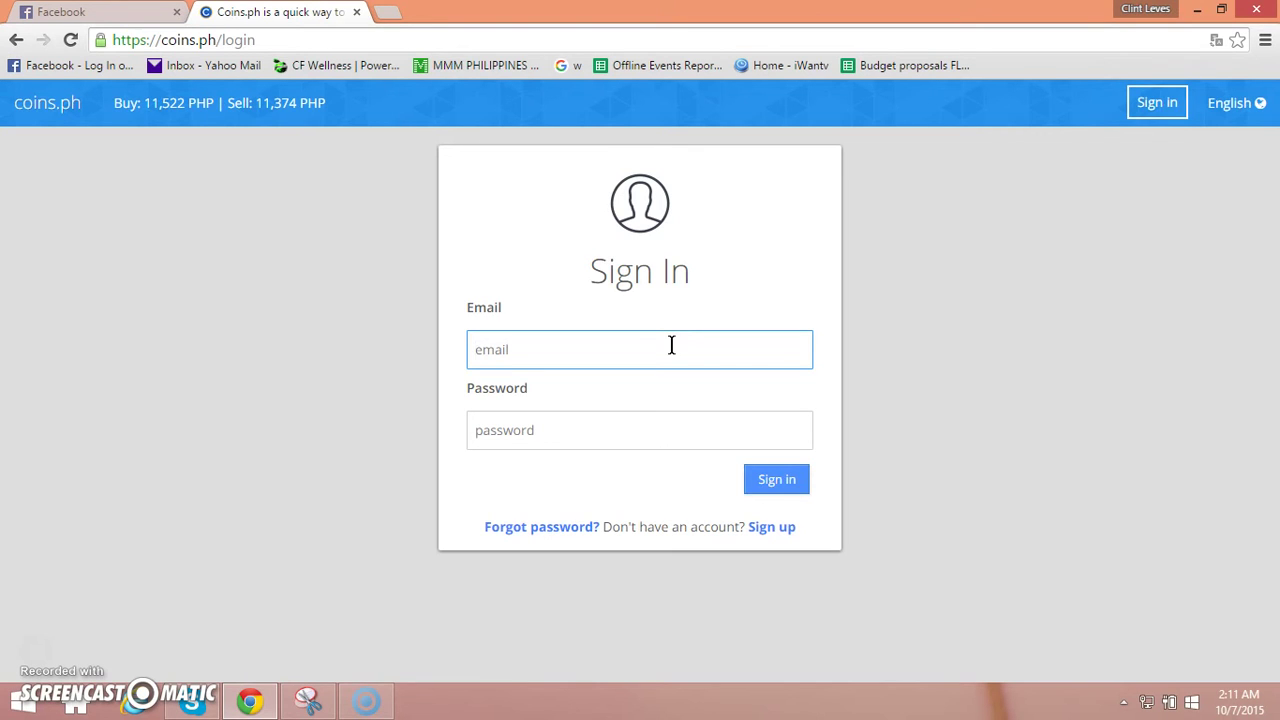
{"action": "type", "text": "ann"}
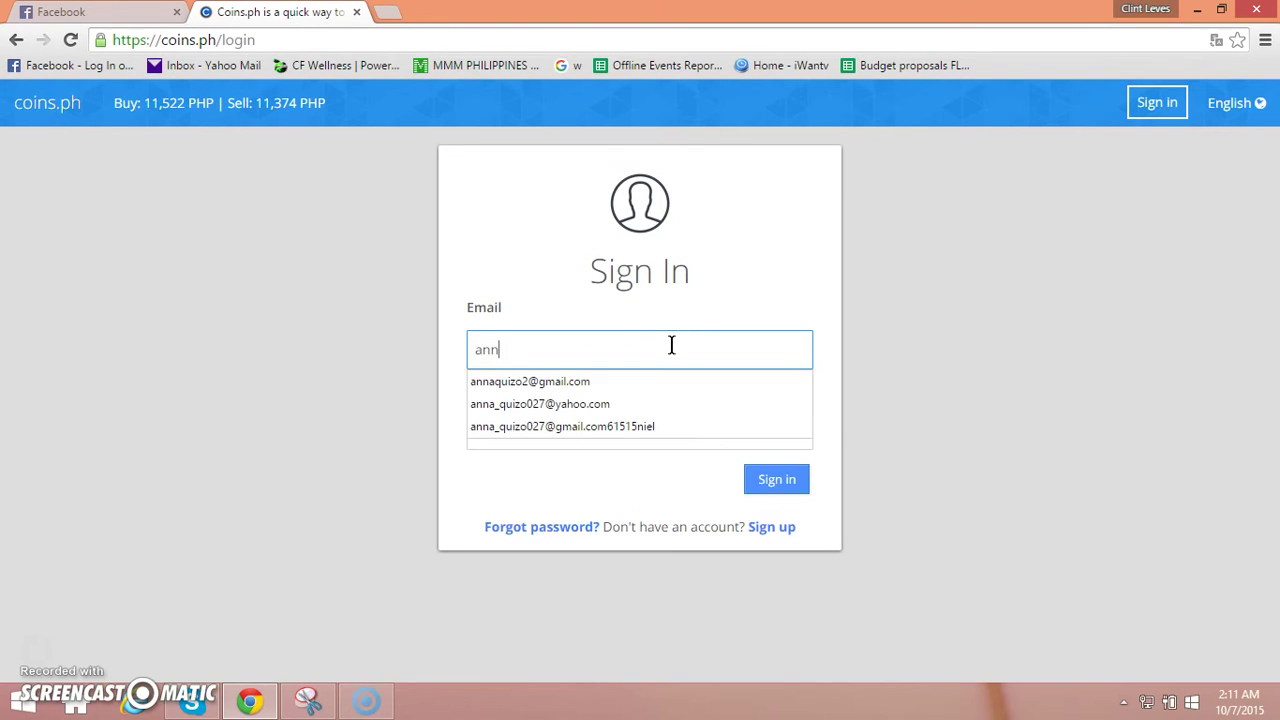
{"action": "left_click", "coordinate": [617, 384]}
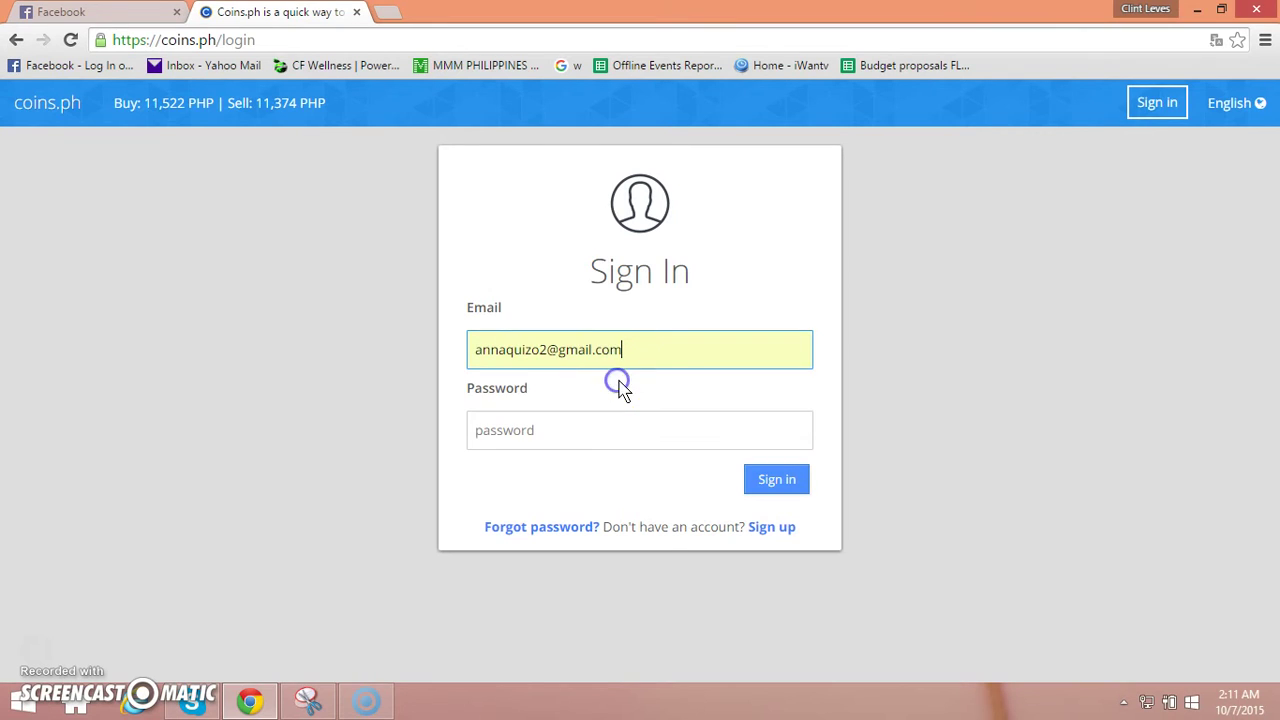
{"action": "left_click", "coordinate": [590, 440]}
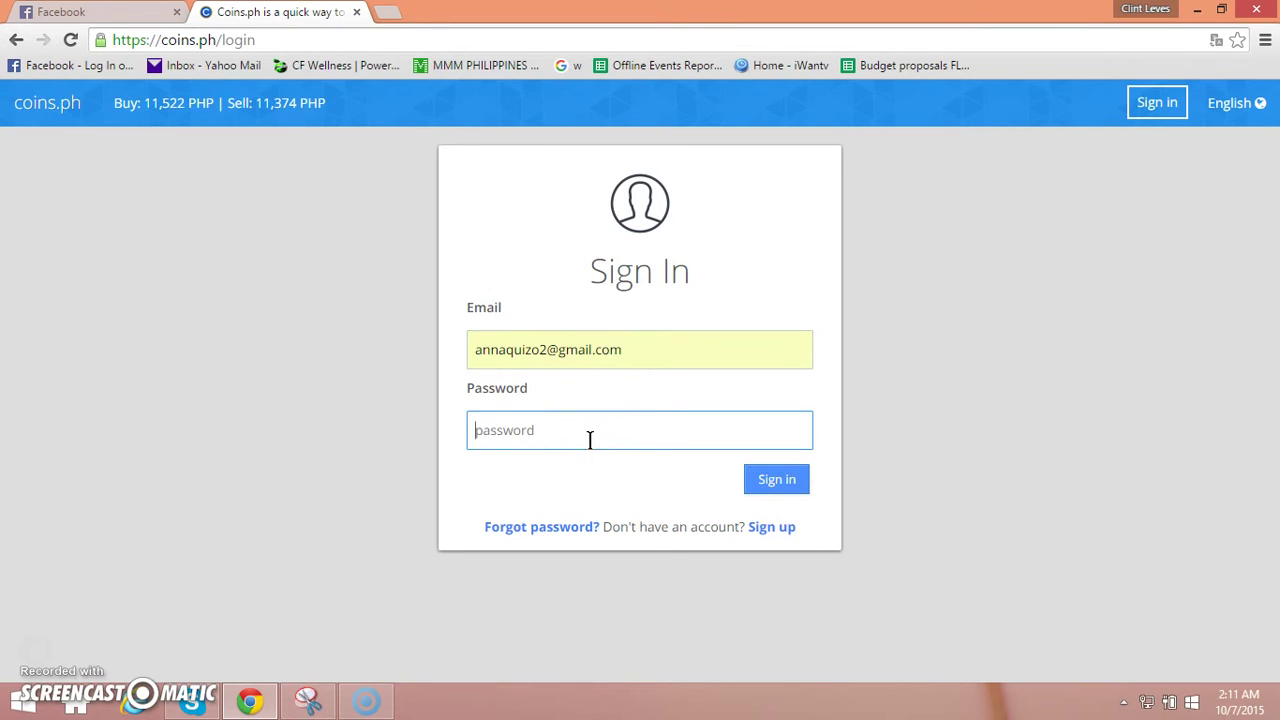
{"action": "type", "text": "••••••••••"}
{"action": "key", "text": "Return"}
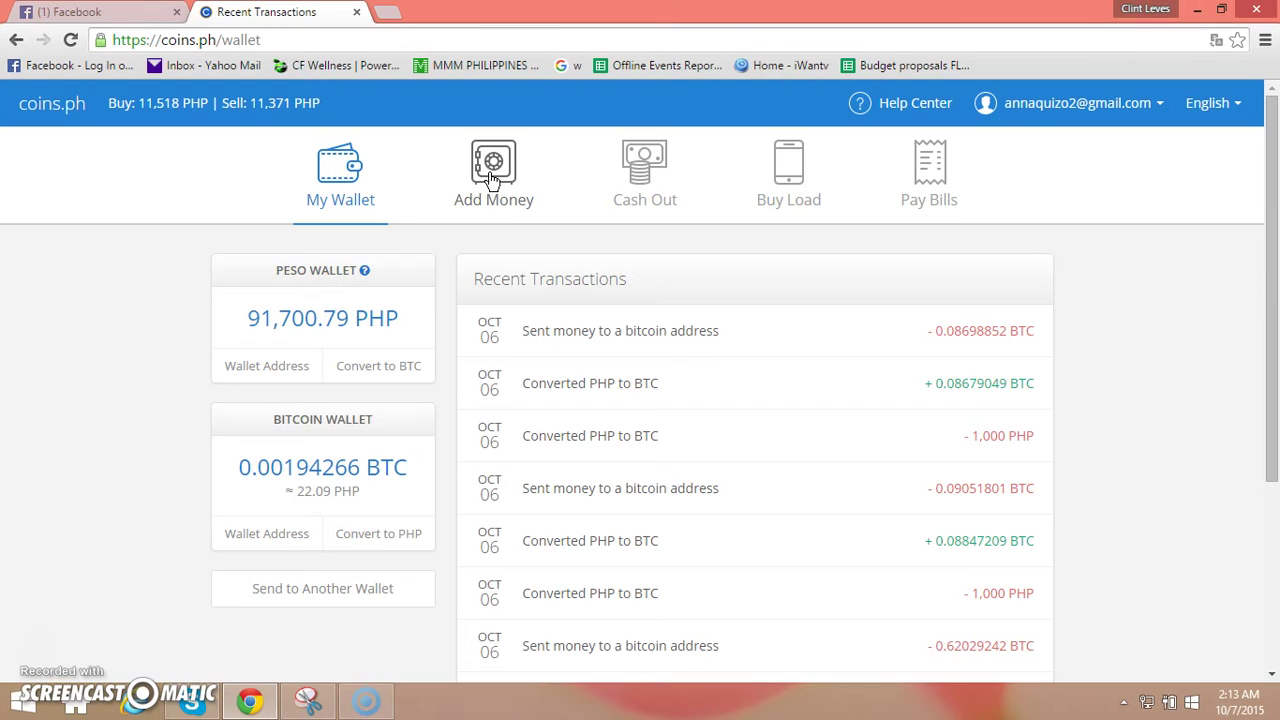
Go to Add Money and examine the payment methods offered for Bank Deposit, without choosing one
{"action": "left_click", "coordinate": [491, 176]}
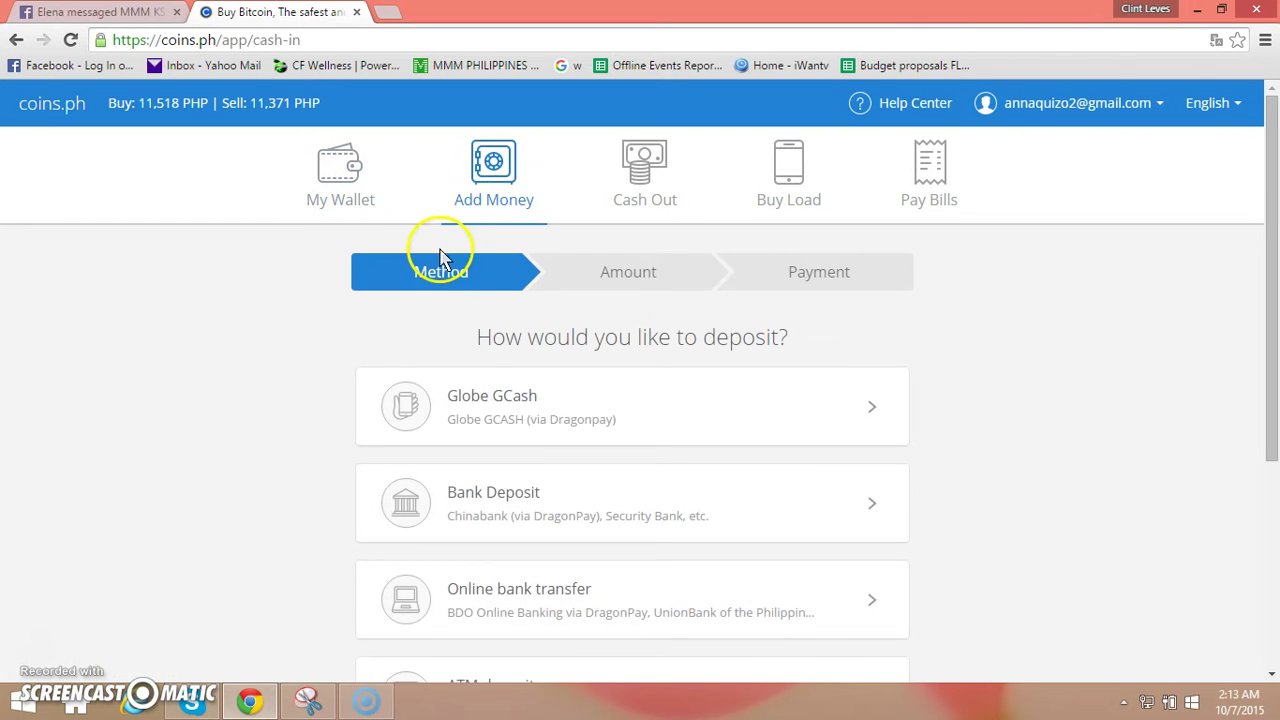
{"action": "scroll", "coordinate": [693, 373], "scroll_direction": "down", "scroll_amount": 2}
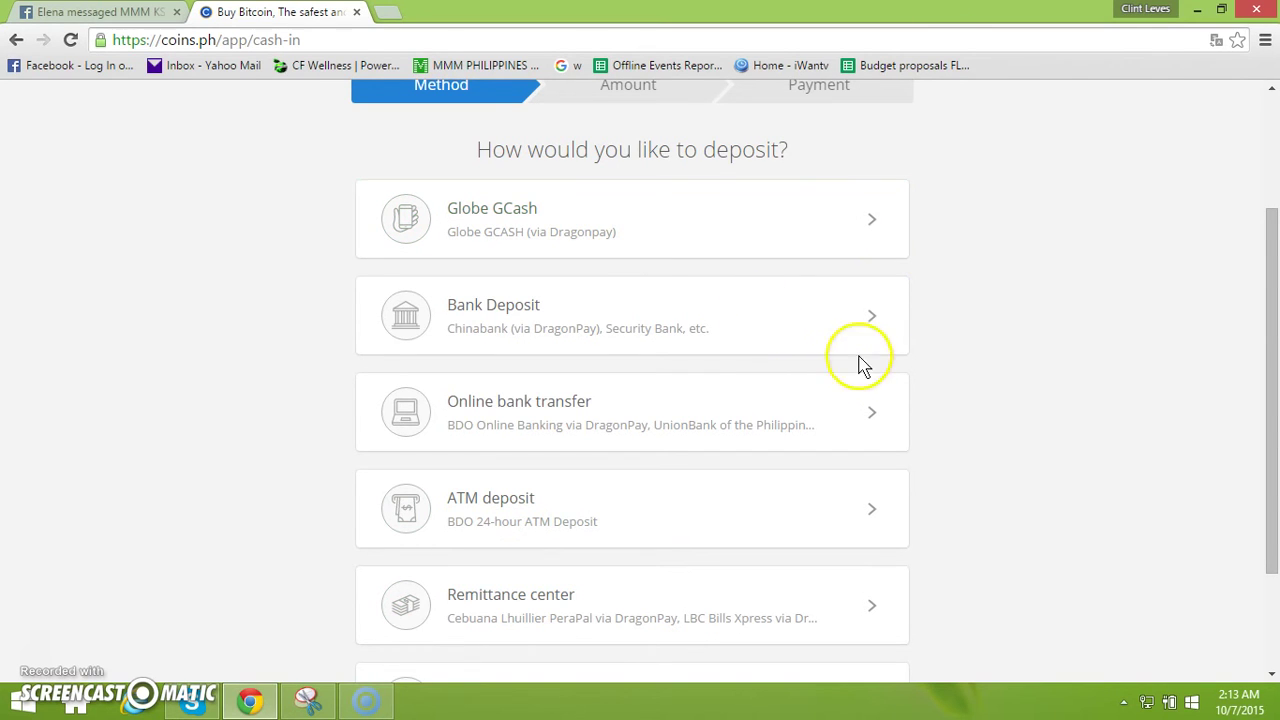
{"action": "left_click", "coordinate": [872, 318]}
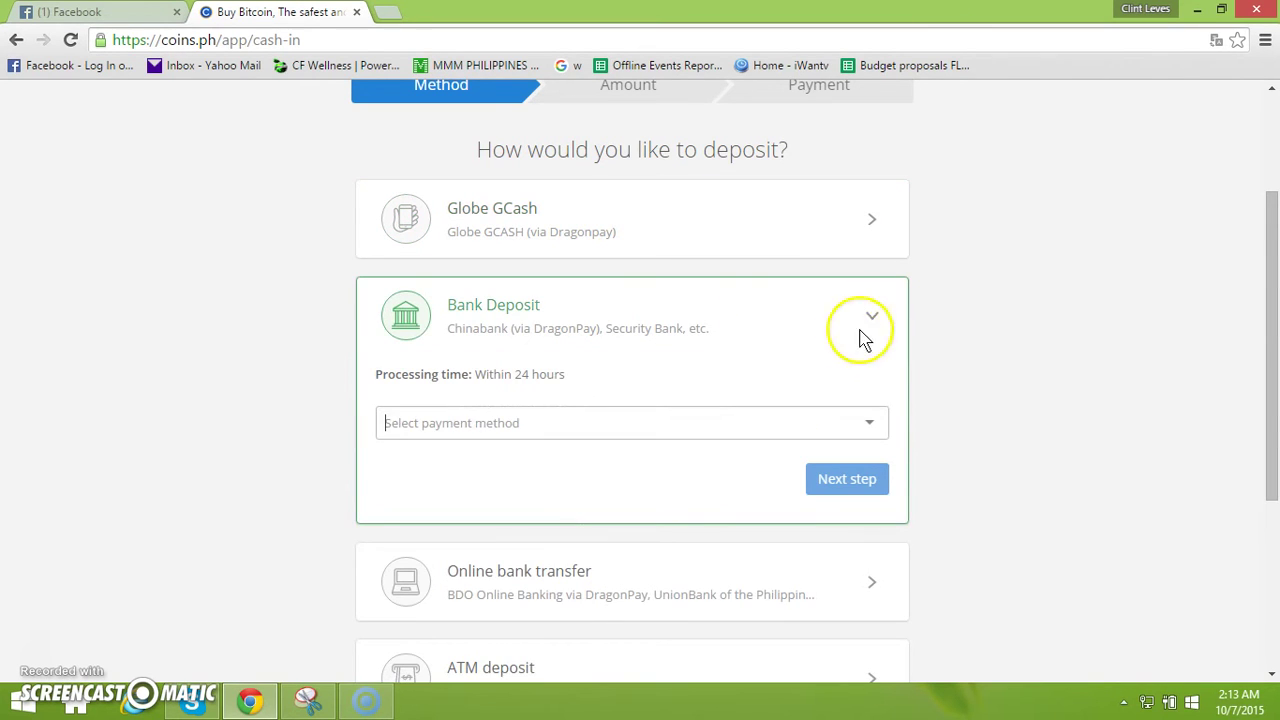
{"action": "left_click", "coordinate": [868, 426]}
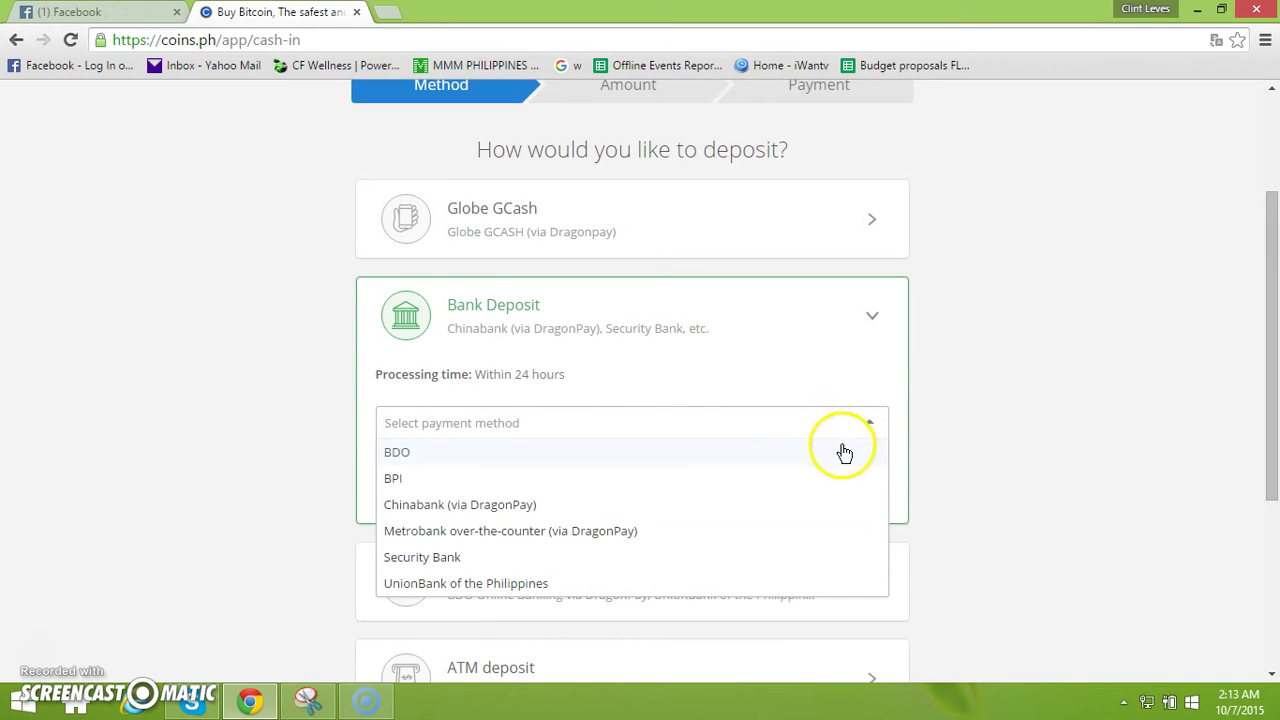
{"action": "scroll", "coordinate": [826, 466], "scroll_direction": "down", "scroll_amount": 1}
{"action": "scroll", "coordinate": [809, 405], "scroll_direction": "down", "scroll_amount": 2}
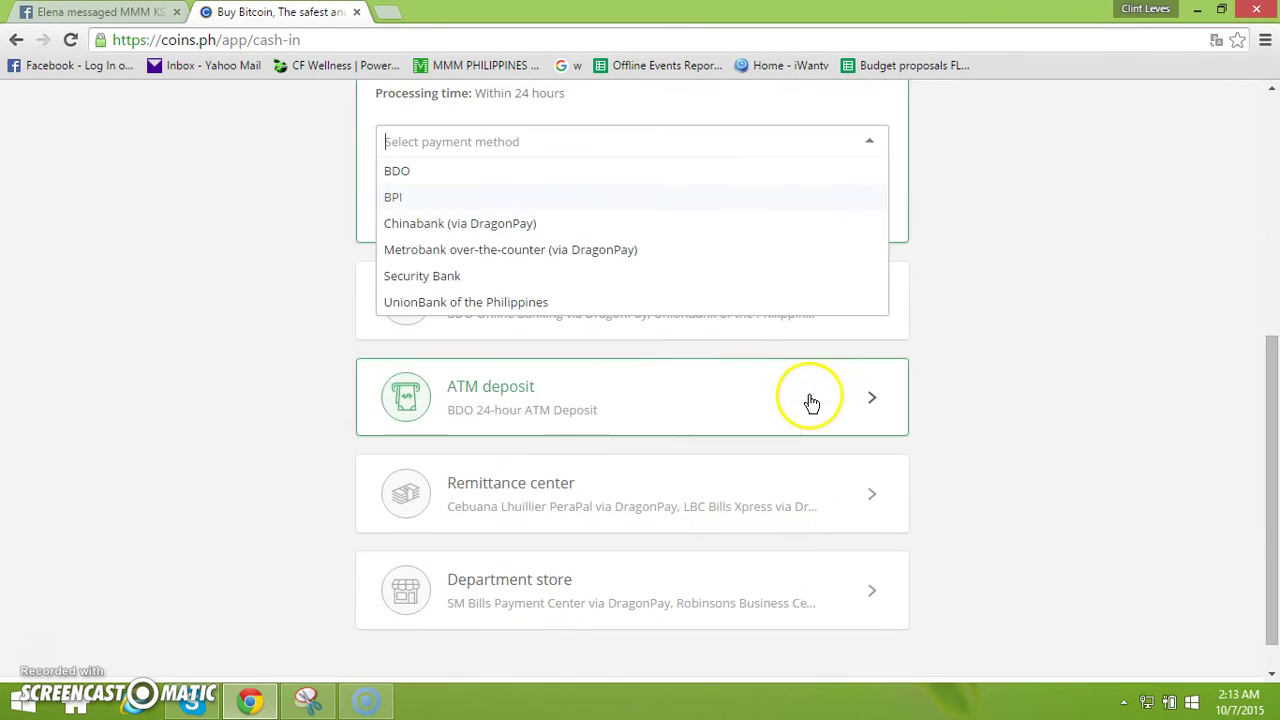
{"action": "scroll", "coordinate": [730, 210], "scroll_direction": "up", "scroll_amount": 1}
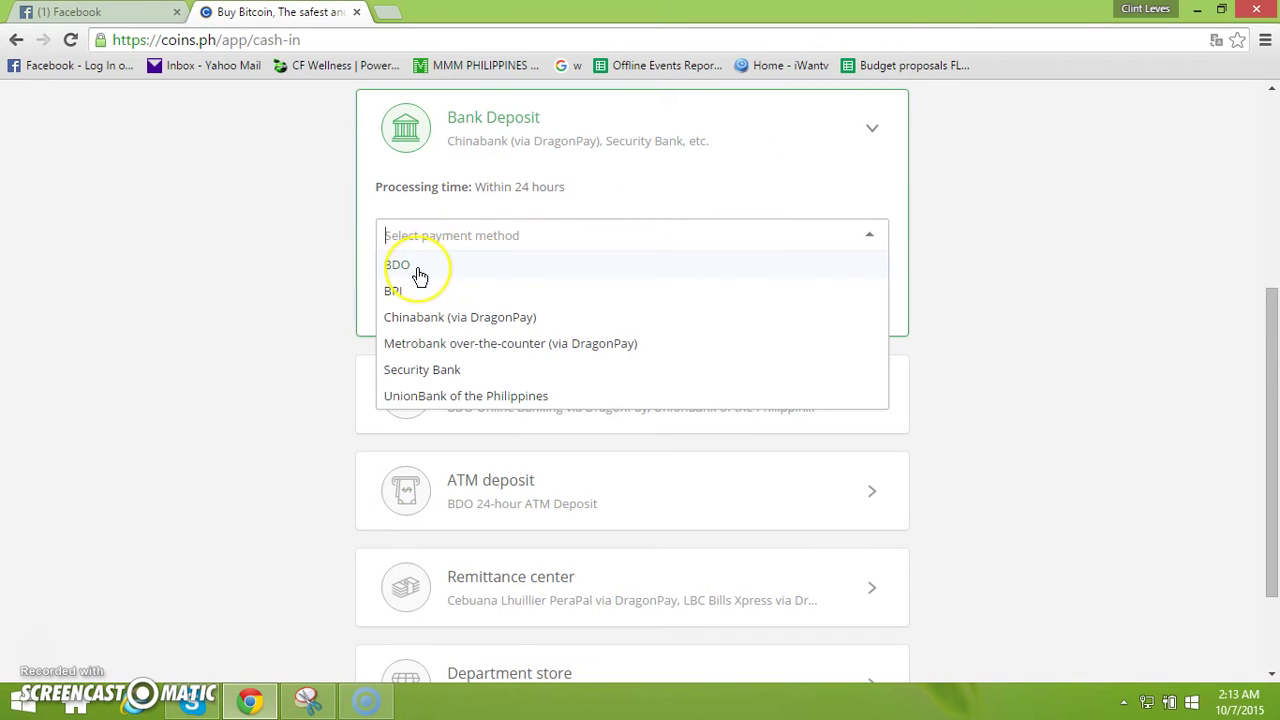
{"action": "left_click", "coordinate": [455, 348]}
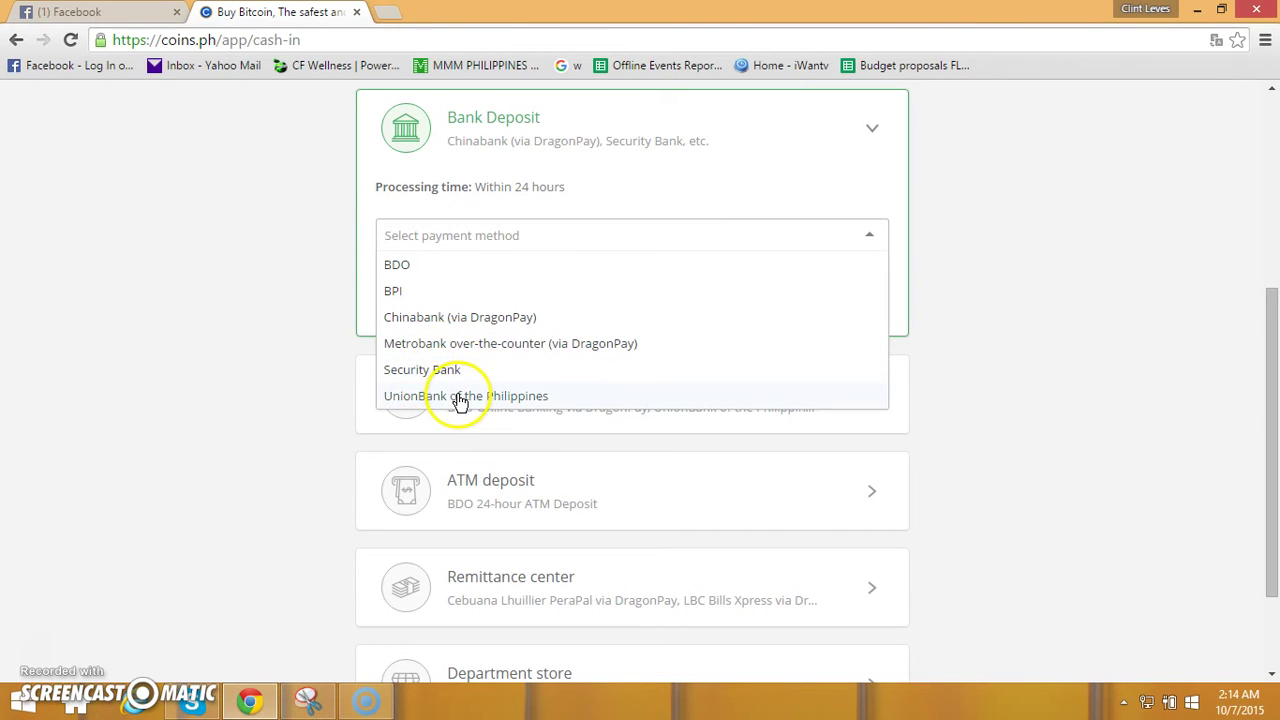
{"action": "left_click", "coordinate": [264, 300]}
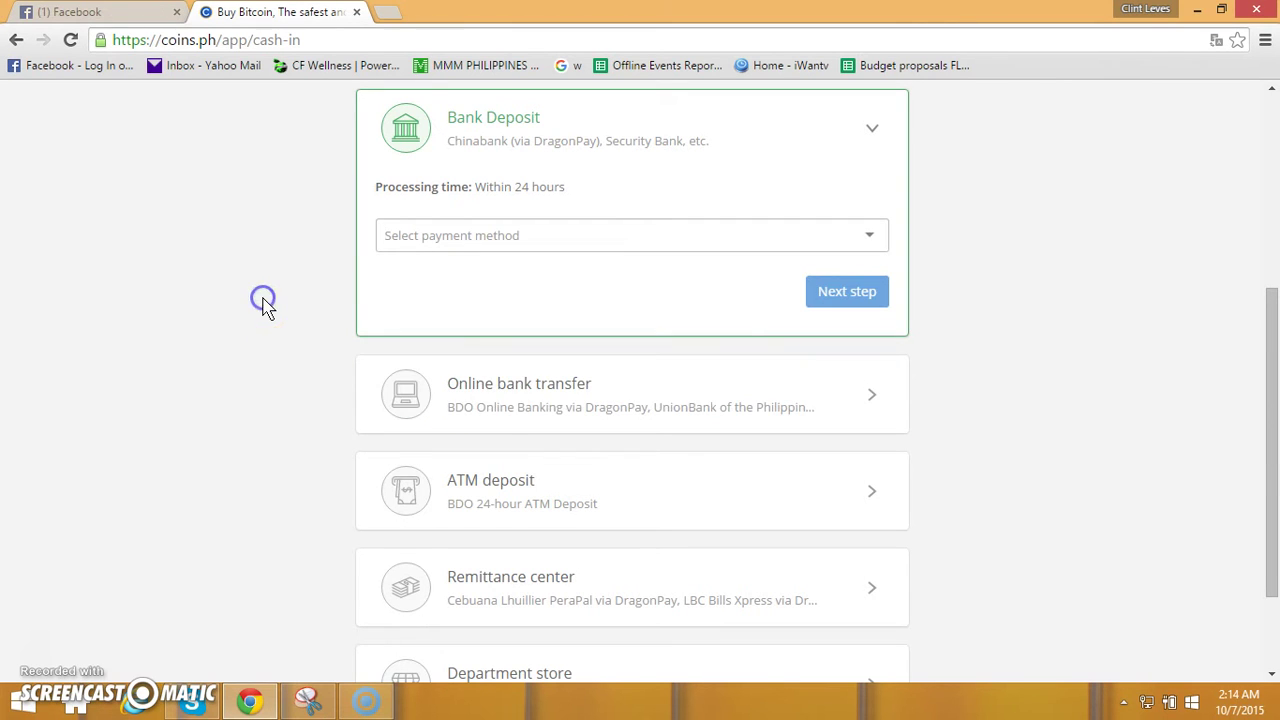
Examine the payment methods offered for Online bank transfer, leaving the selection empty
{"action": "left_click", "coordinate": [875, 403]}
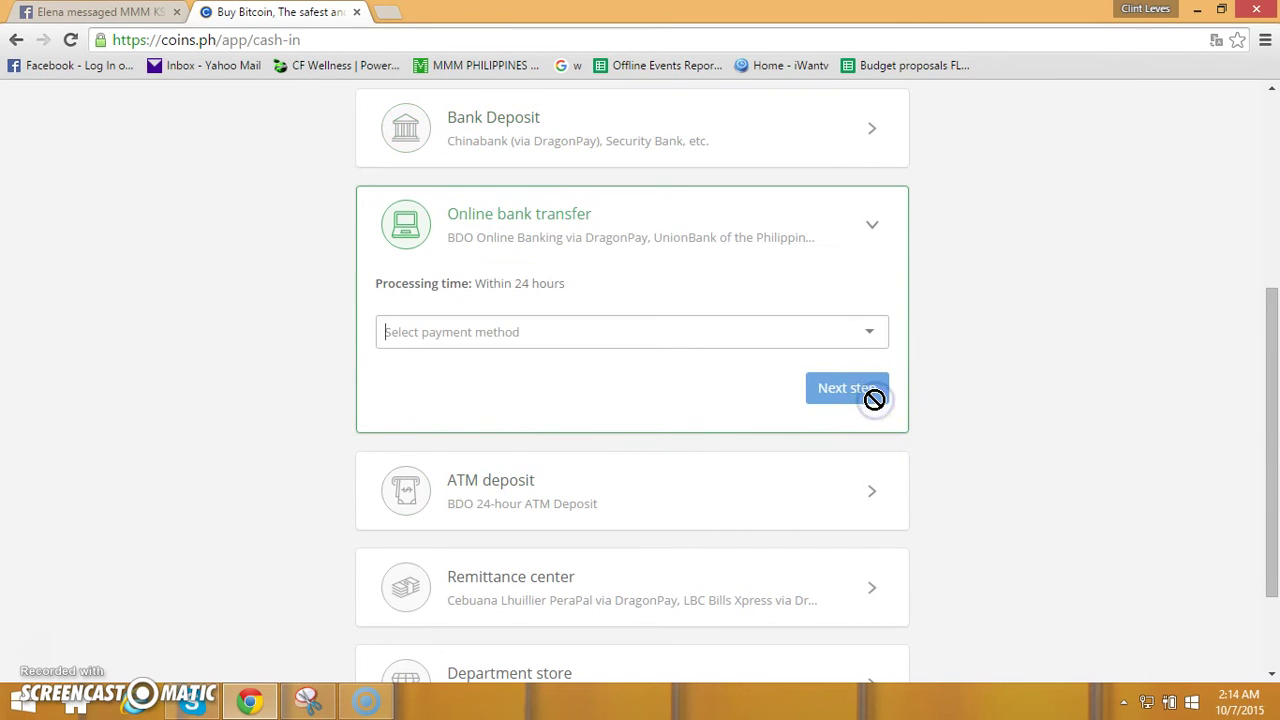
{"action": "left_click", "coordinate": [866, 332]}
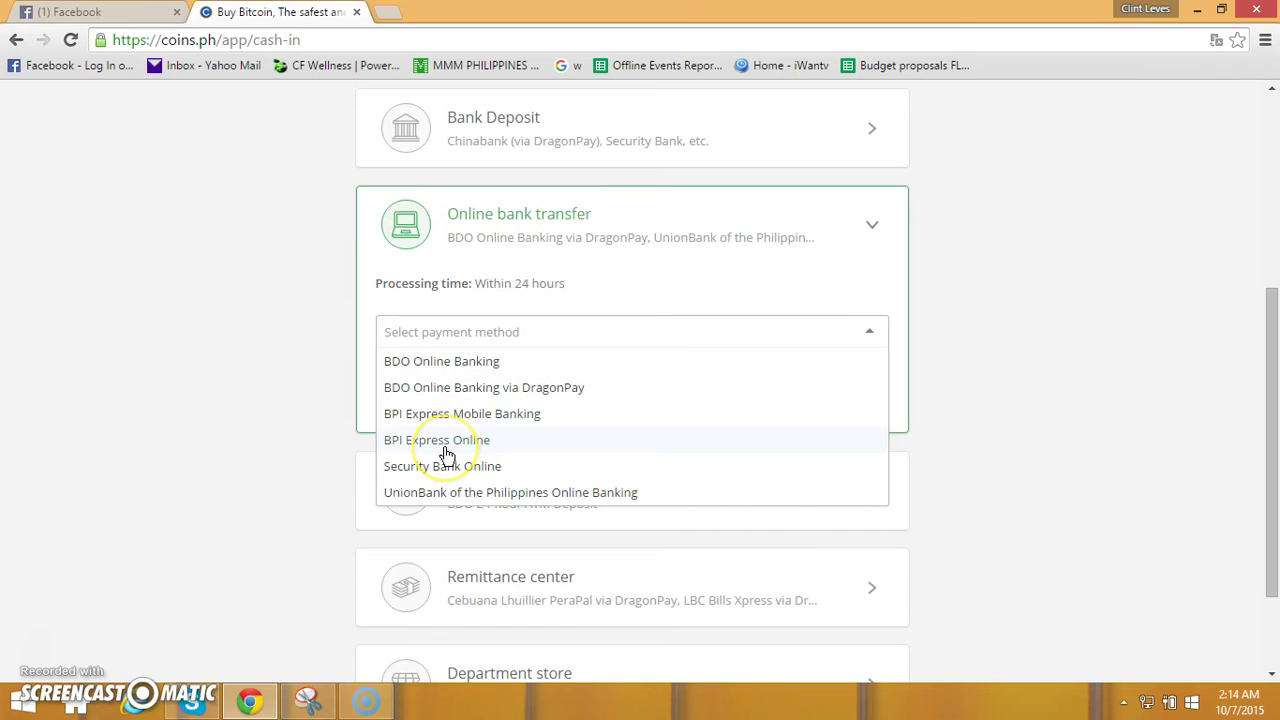
{"action": "left_click", "coordinate": [478, 499]}
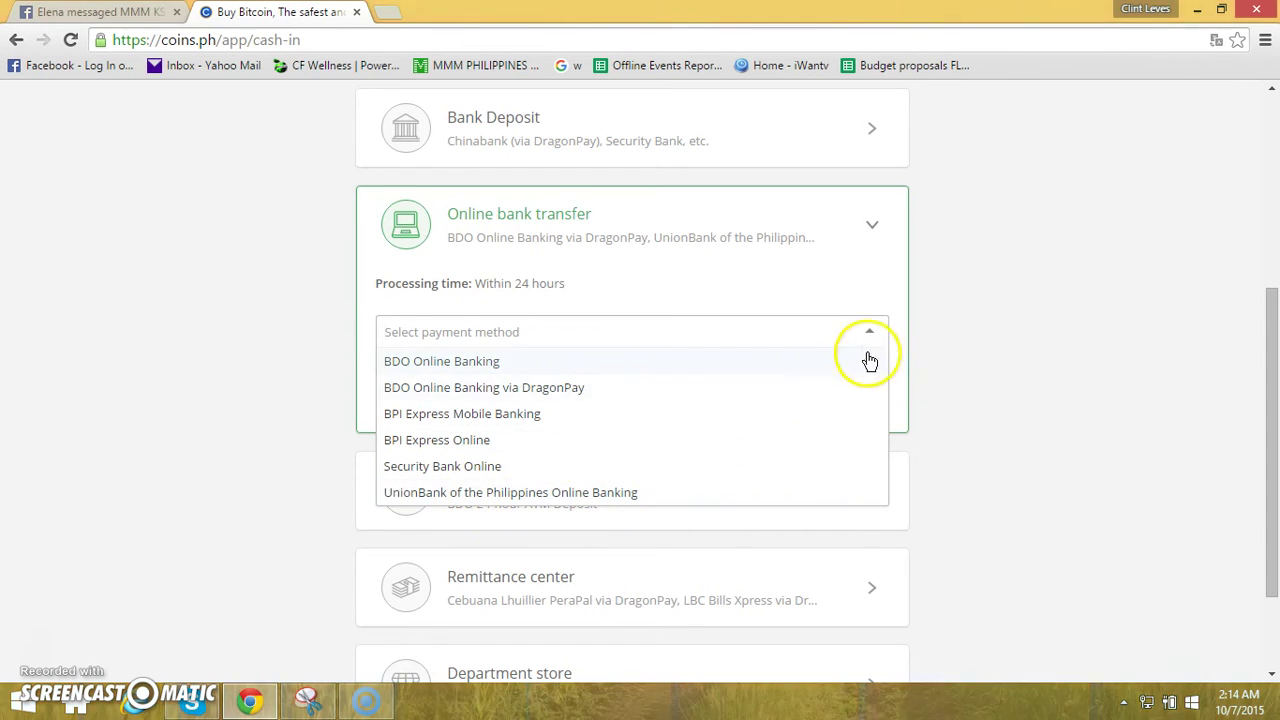
{"action": "scroll", "coordinate": [820, 375], "scroll_direction": "down", "scroll_amount": 2}
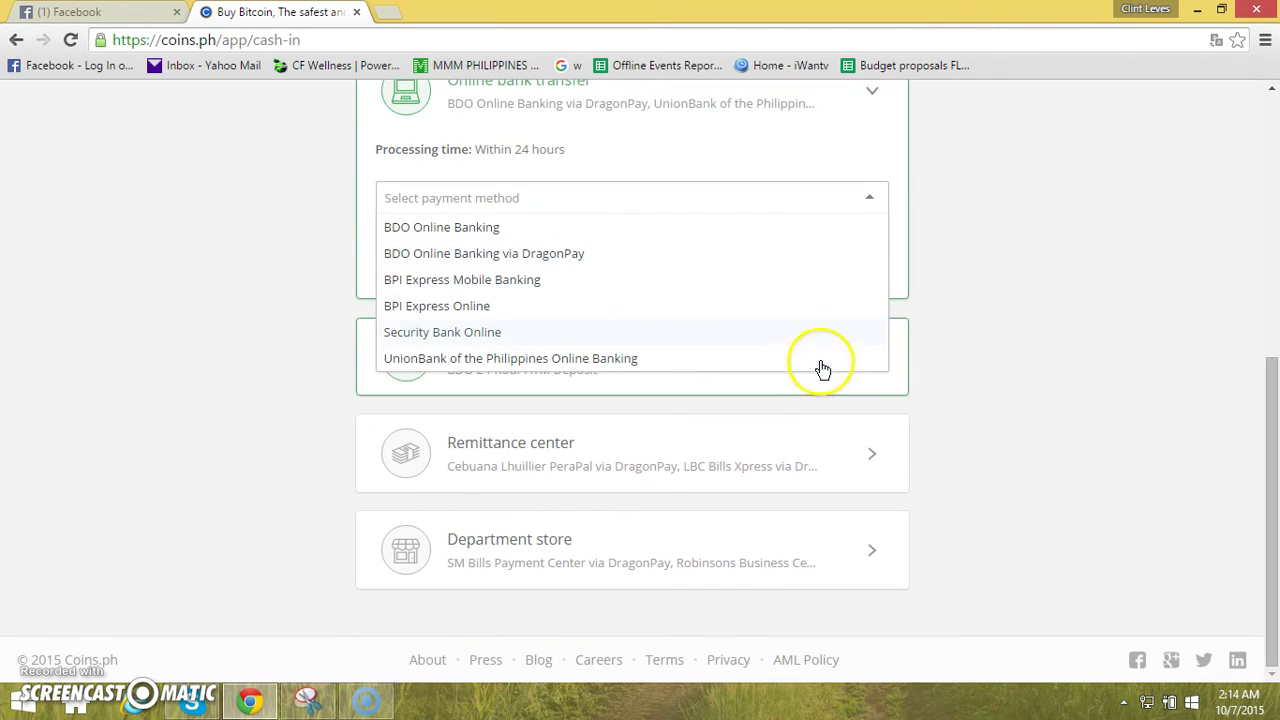
{"action": "left_click", "coordinate": [868, 204]}
{"action": "scroll", "coordinate": [700, 250], "scroll_direction": "up", "scroll_amount": 2}
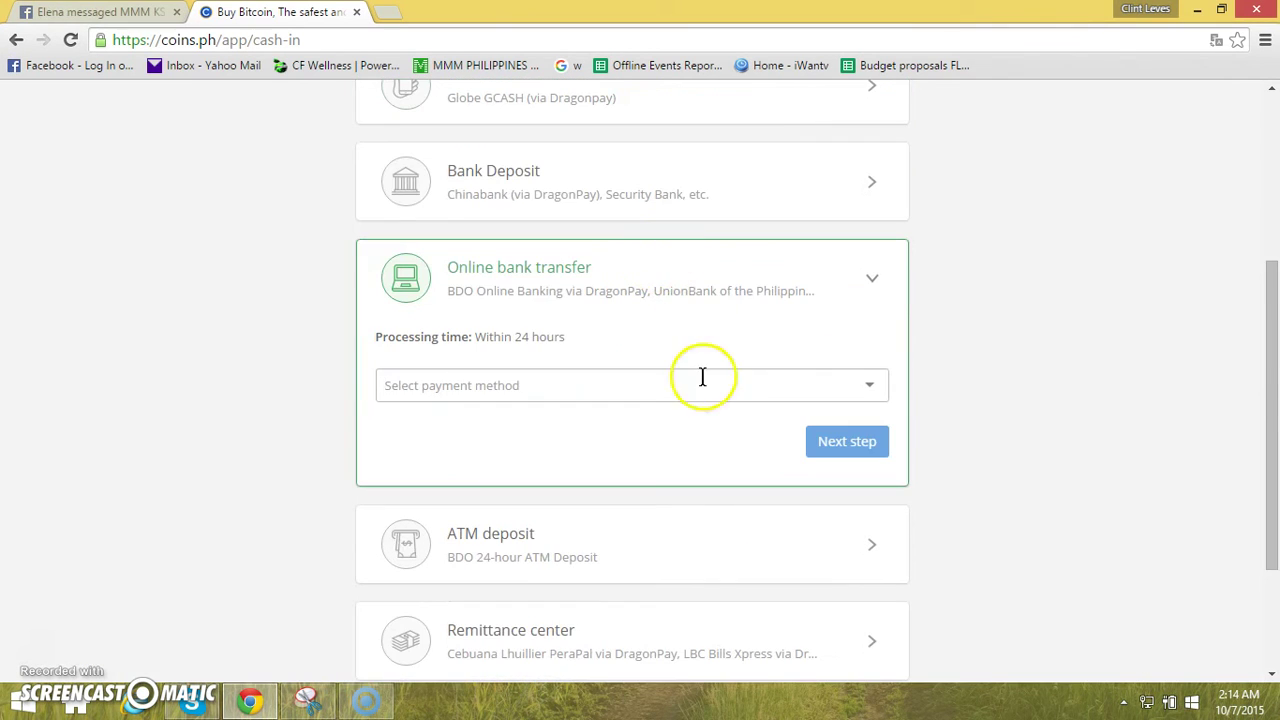
Examine the ATM deposit method and its amount form, and return to the wallet page
{"action": "scroll", "coordinate": [720, 460], "scroll_direction": "down", "scroll_amount": 1}
{"action": "left_click", "coordinate": [877, 462]}
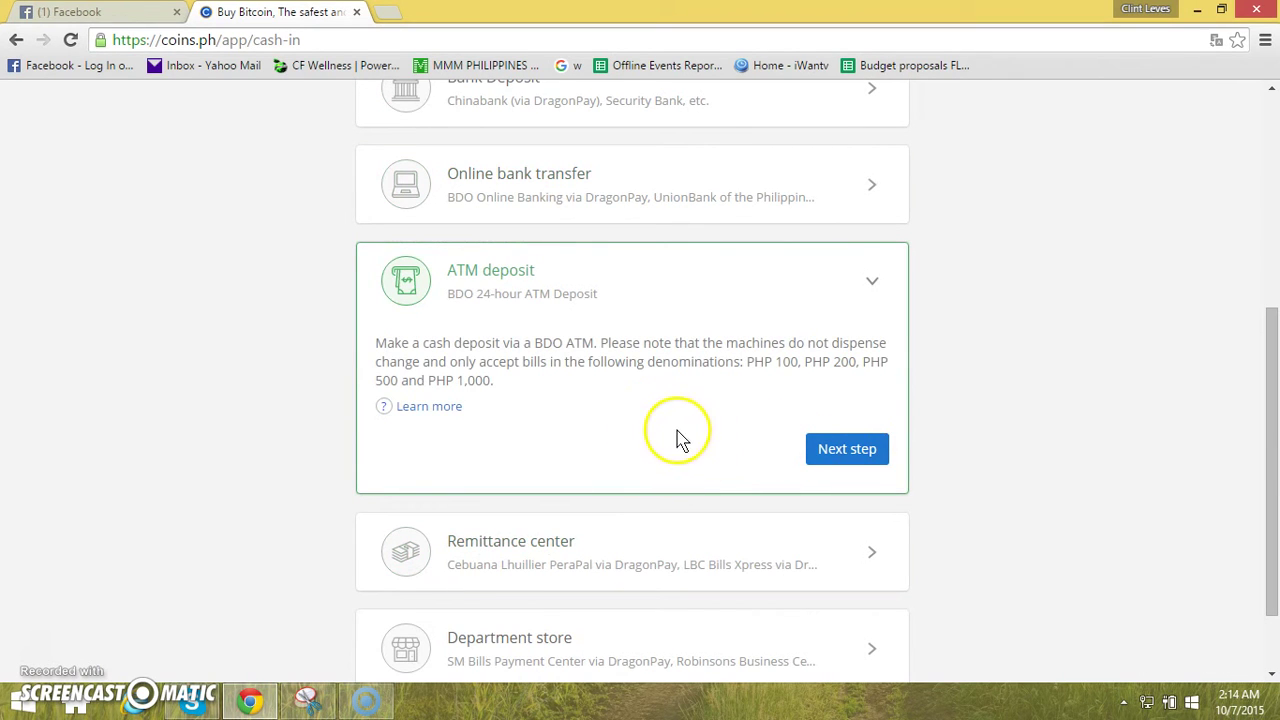
{"action": "left_click", "coordinate": [842, 452]}
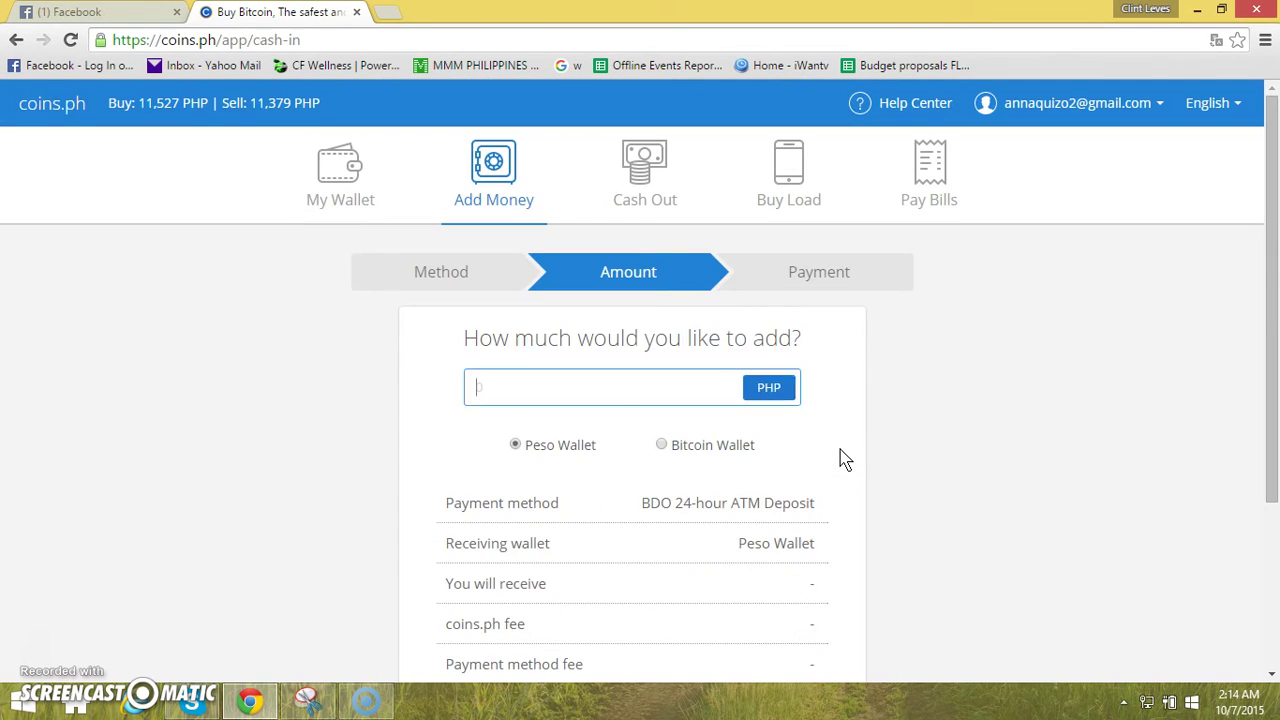
{"action": "scroll", "coordinate": [846, 457], "scroll_direction": "down", "scroll_amount": 2}
{"action": "scroll", "coordinate": [862, 445], "scroll_direction": "up", "scroll_amount": 2}
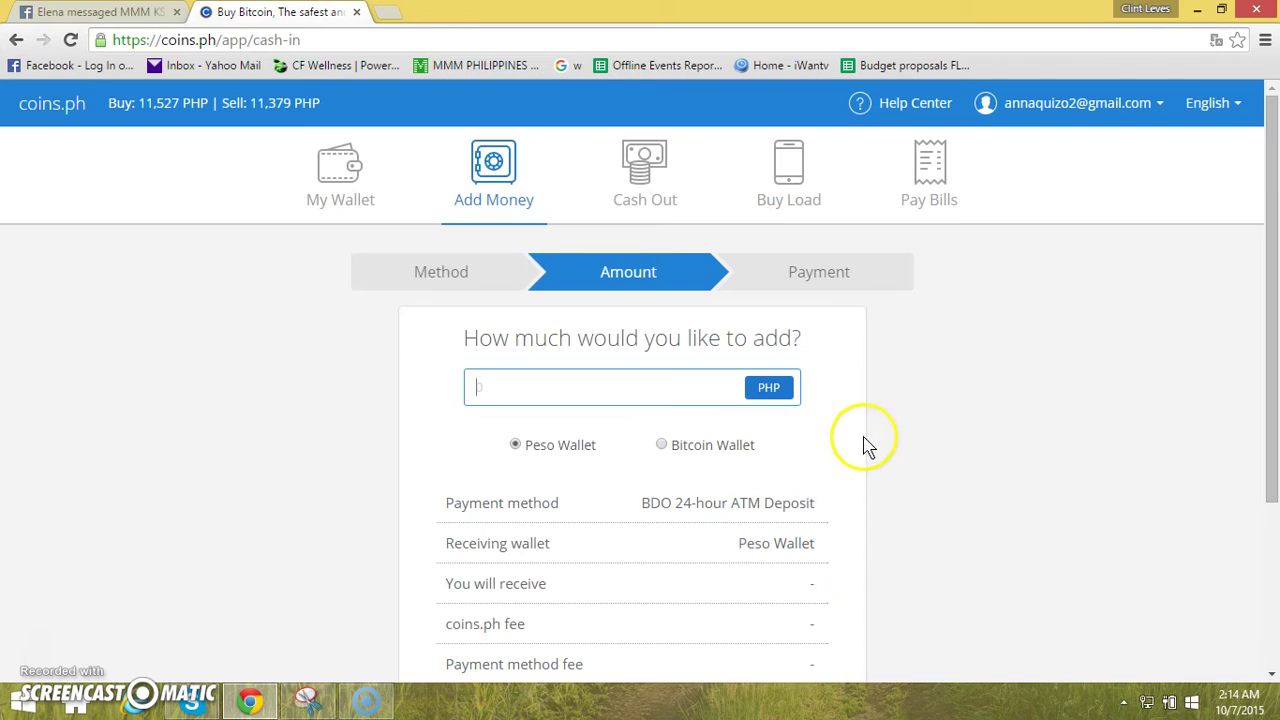
{"action": "left_click", "coordinate": [16, 42]}
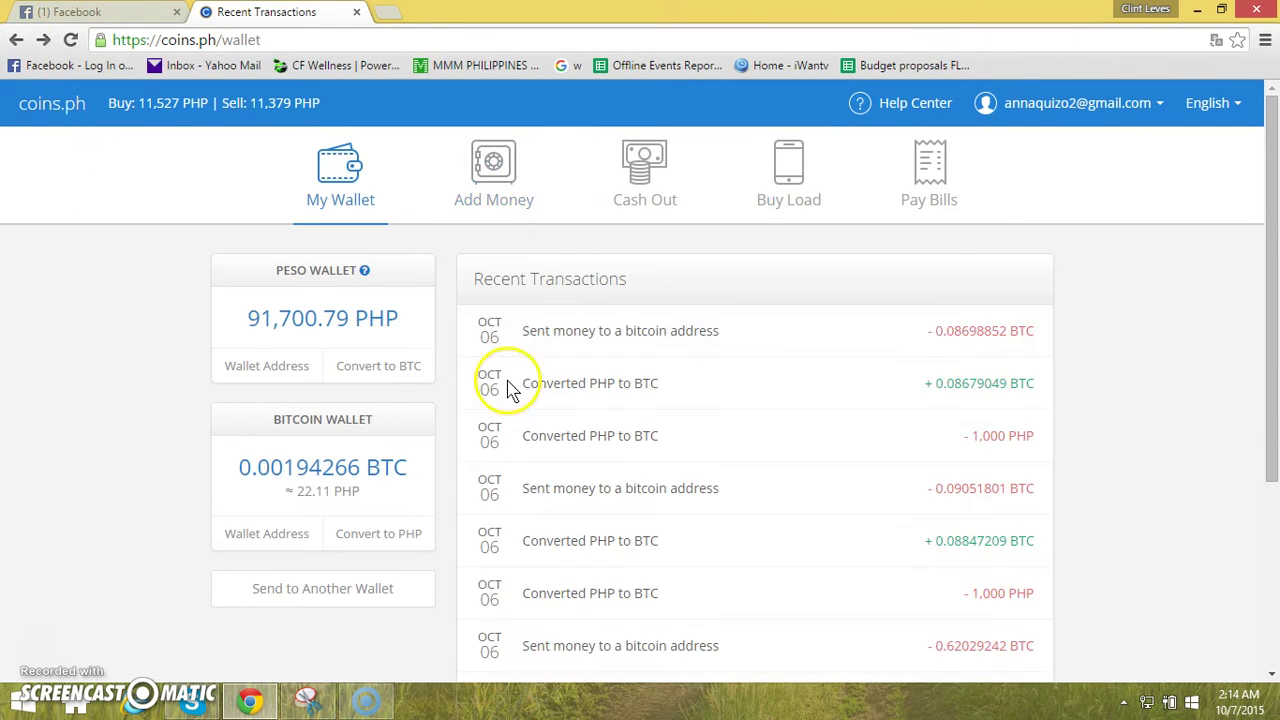
Reopen Add Money and examine the payment methods offered for Remittance center
{"action": "left_click", "coordinate": [503, 193]}
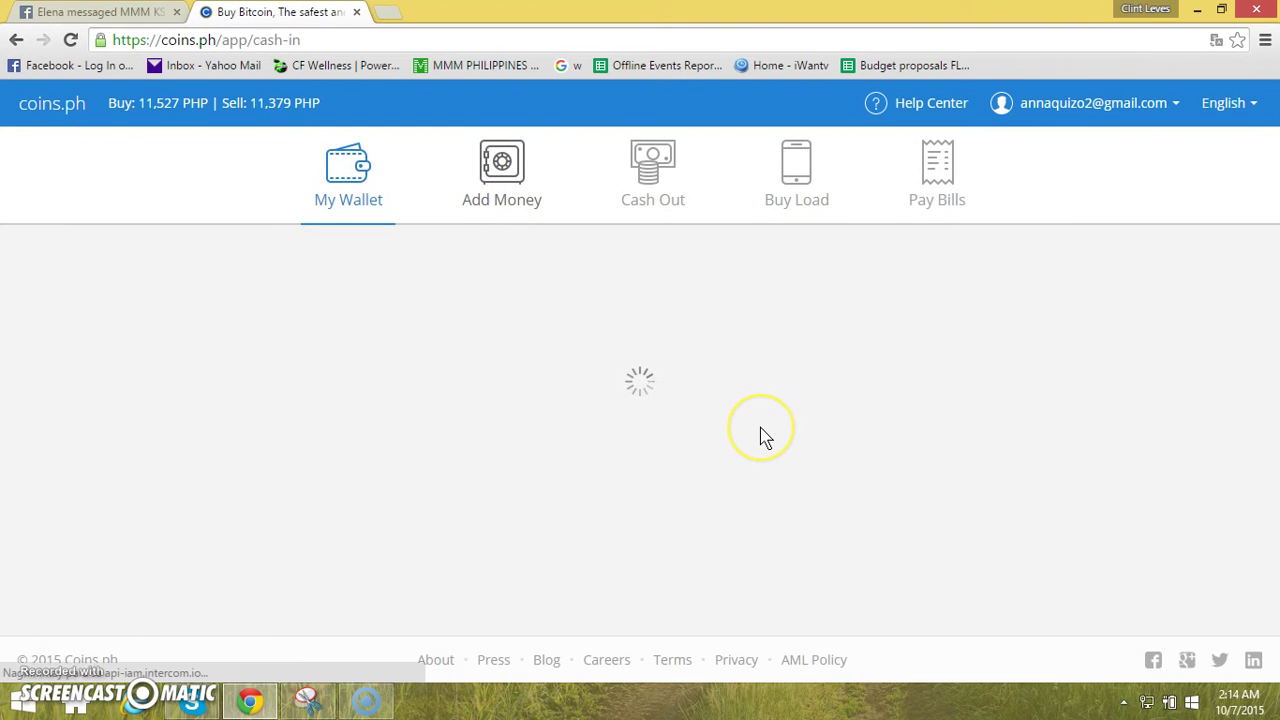
{"action": "scroll", "coordinate": [754, 434], "scroll_direction": "down", "scroll_amount": 3}
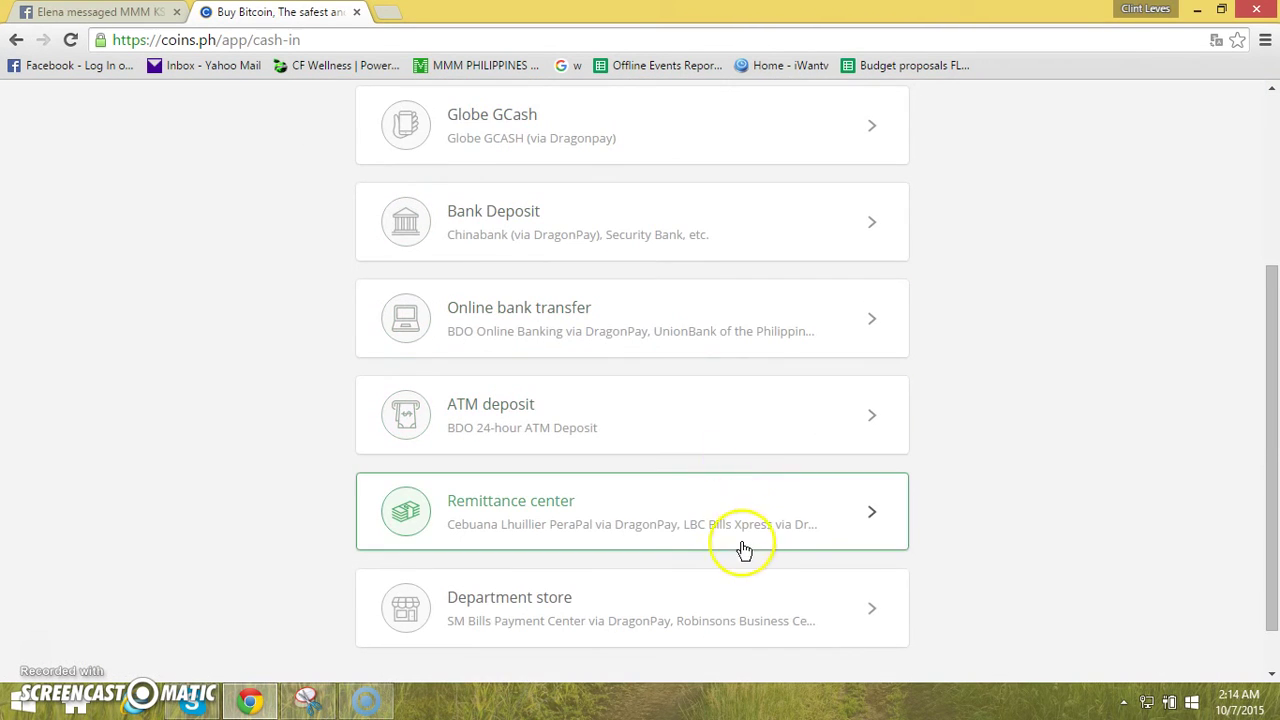
{"action": "left_click", "coordinate": [870, 516]}
{"action": "scroll", "coordinate": [860, 515], "scroll_direction": "down", "scroll_amount": 1}
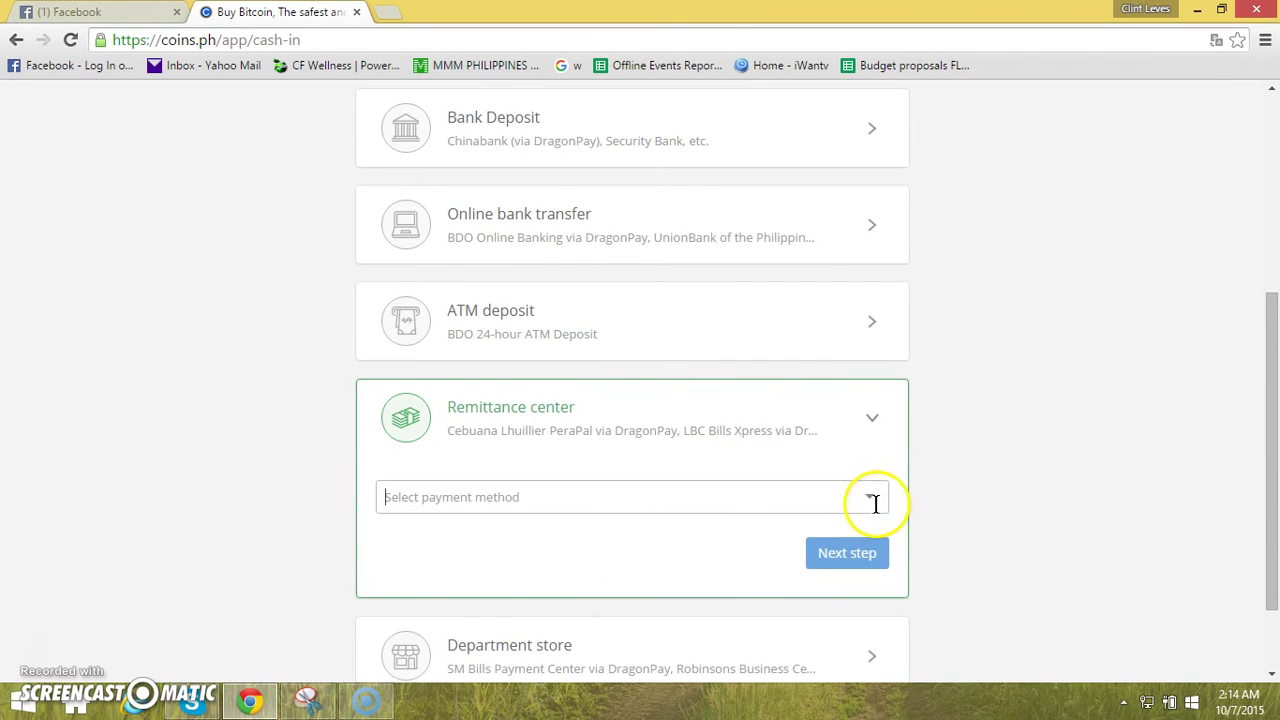
{"action": "left_click", "coordinate": [869, 497]}
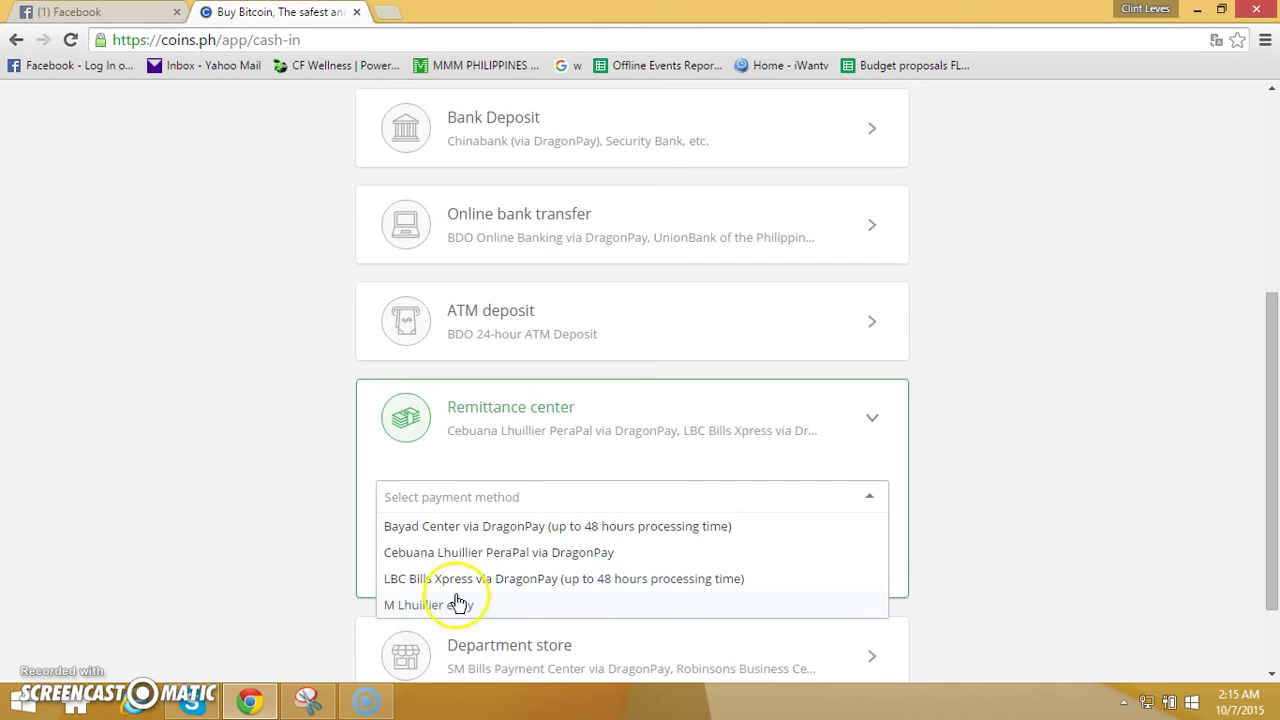
{"action": "scroll", "coordinate": [456, 600], "scroll_direction": "down", "scroll_amount": 1}
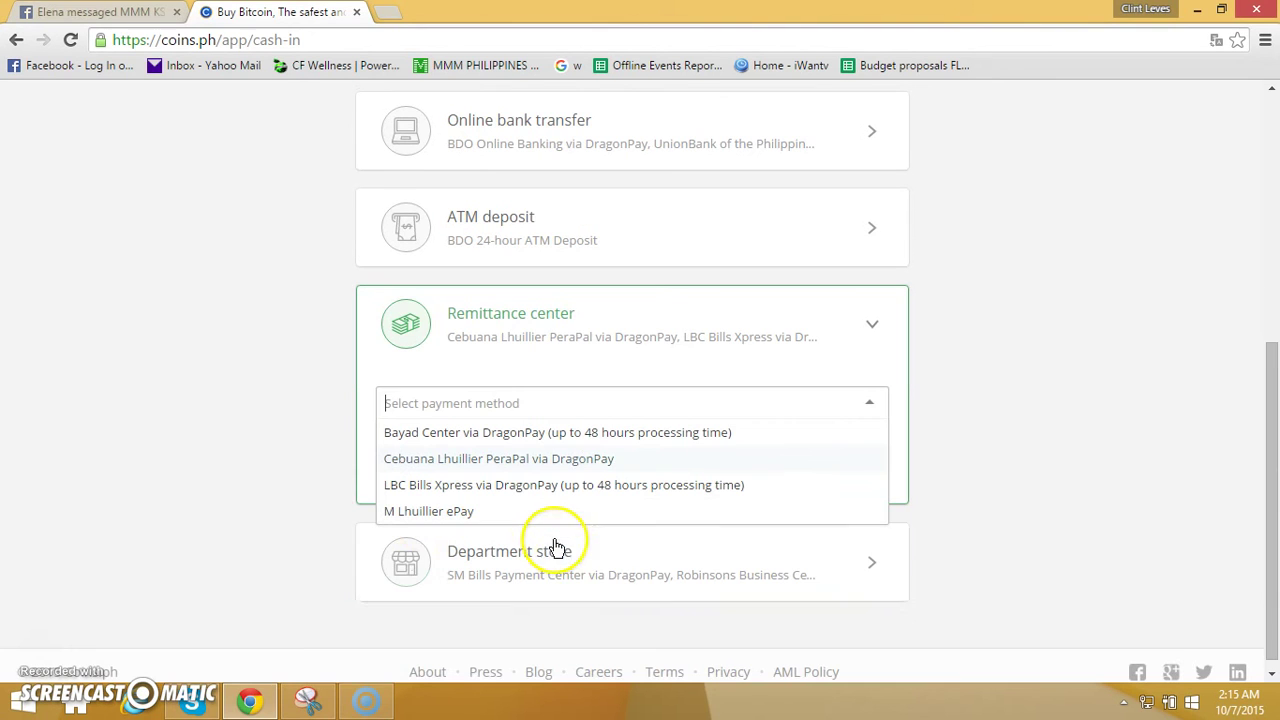
Examine the payment methods offered for Department store deposits and close the list without choosing one
{"action": "left_click", "coordinate": [871, 565]}
{"action": "left_click", "coordinate": [872, 567]}
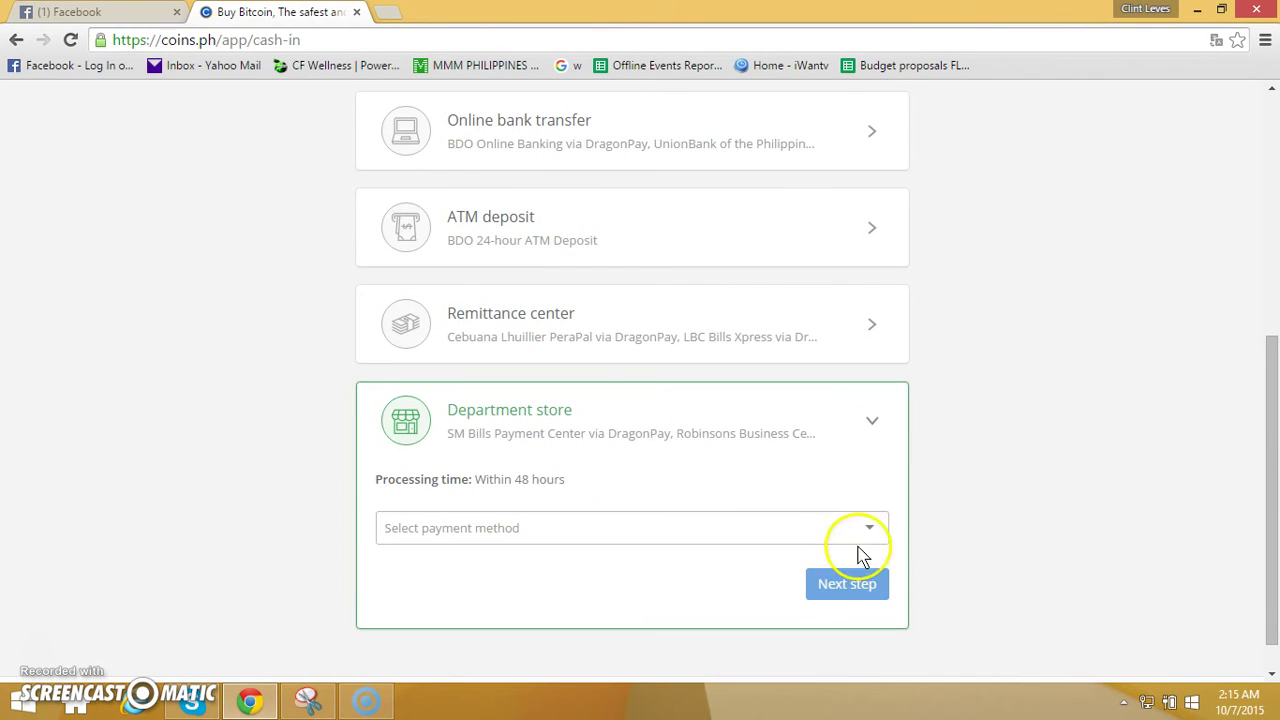
{"action": "left_click", "coordinate": [869, 525]}
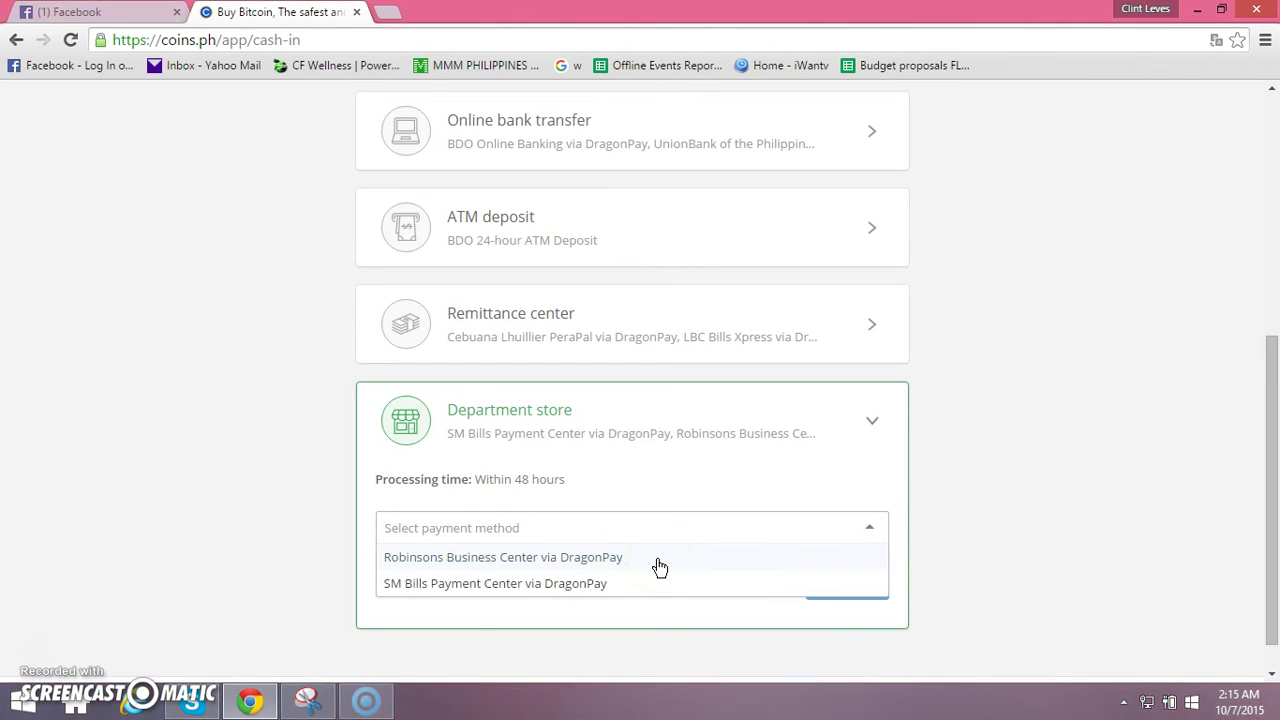
{"action": "left_click", "coordinate": [605, 603]}
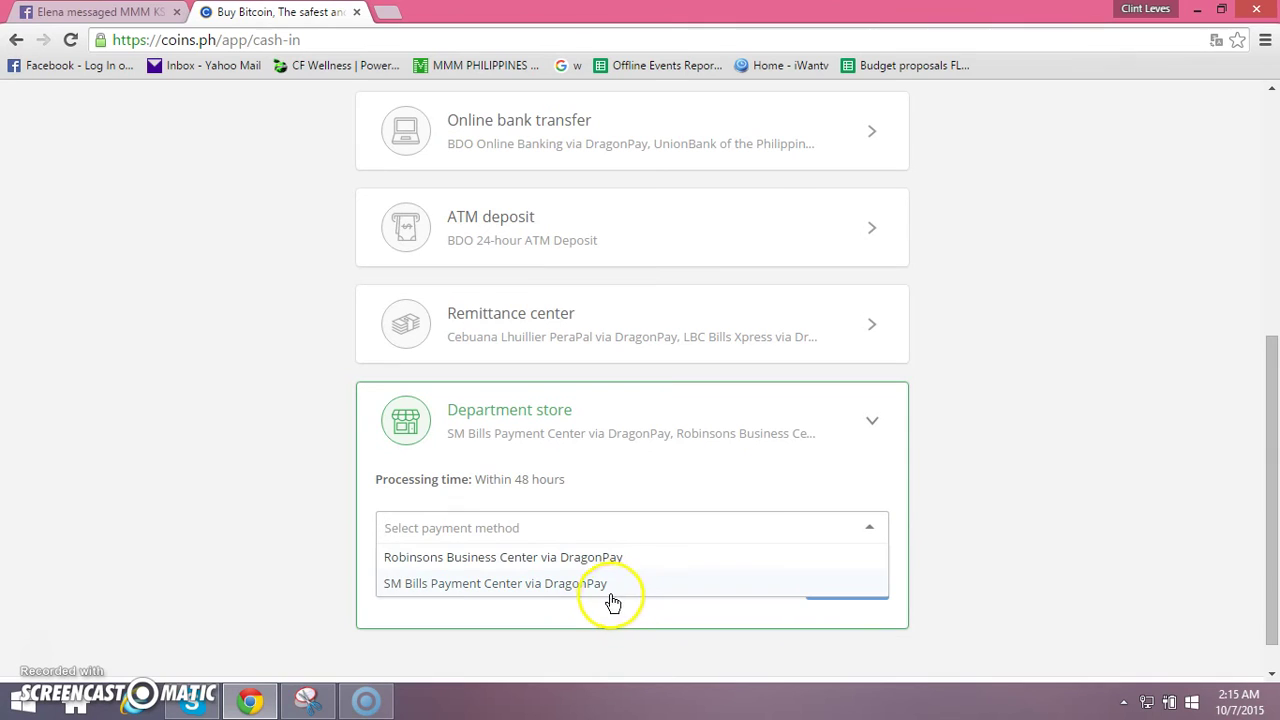
{"action": "left_click", "coordinate": [1038, 495]}
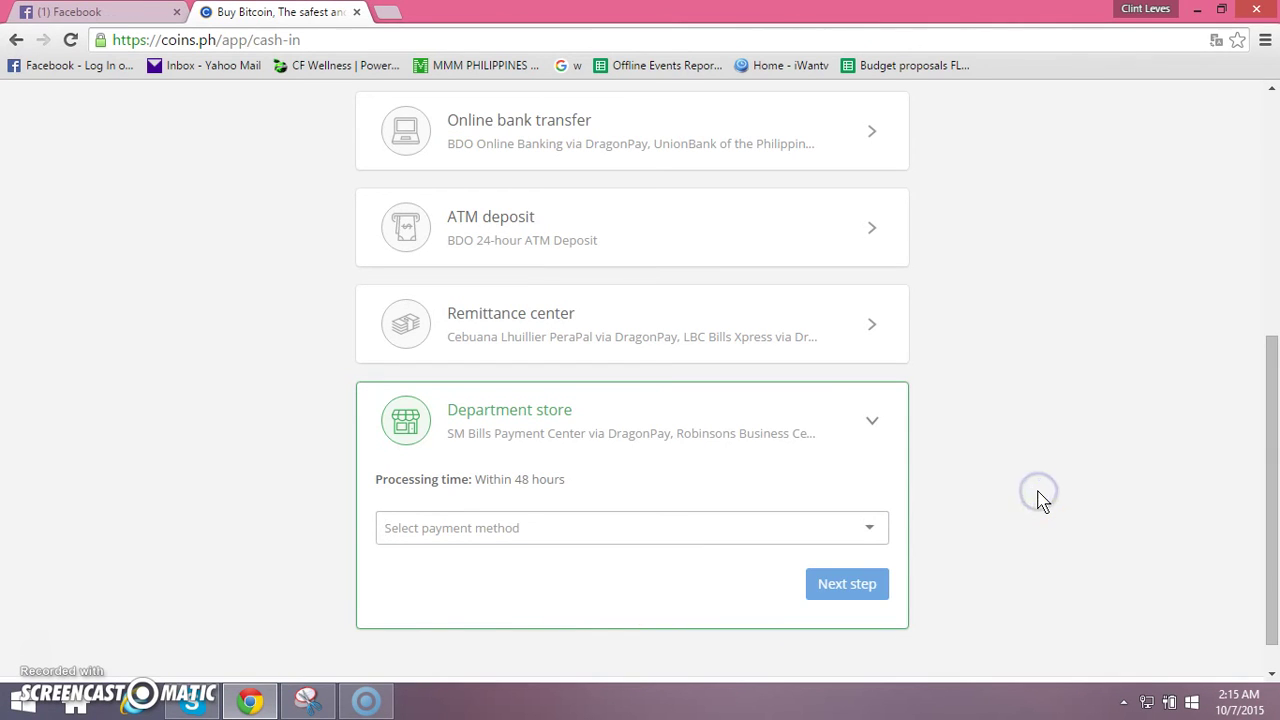
{"action": "left_click", "coordinate": [988, 512]}
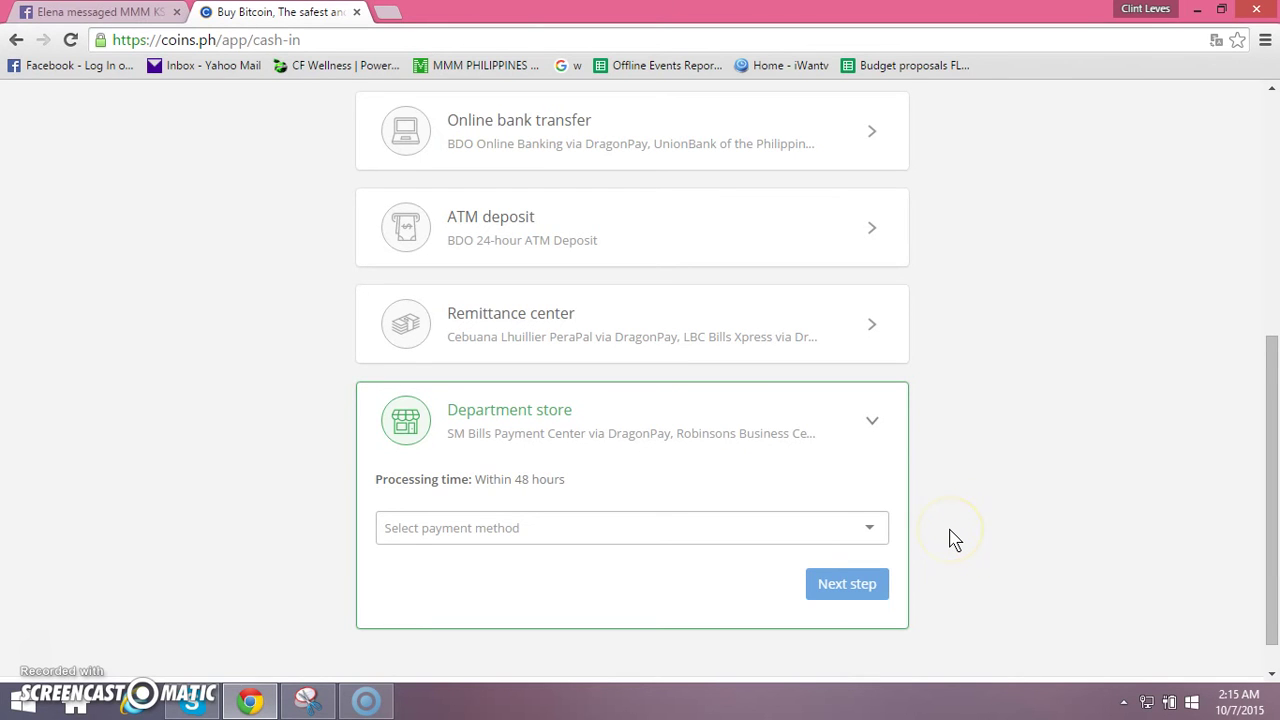
Choose Online bank transfer with BDO Online Banking as the deposit method and continue to the amount form
{"action": "scroll", "coordinate": [955, 540], "scroll_direction": "up", "scroll_amount": 5}
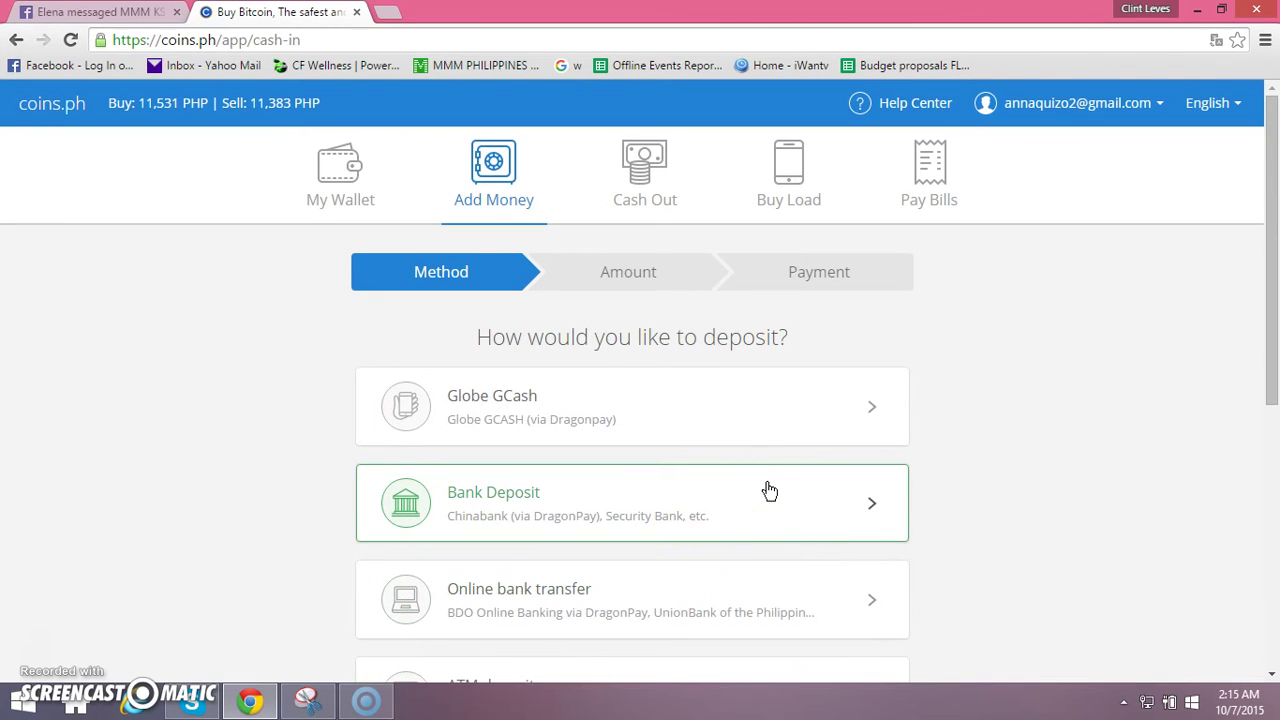
{"action": "left_click", "coordinate": [874, 606]}
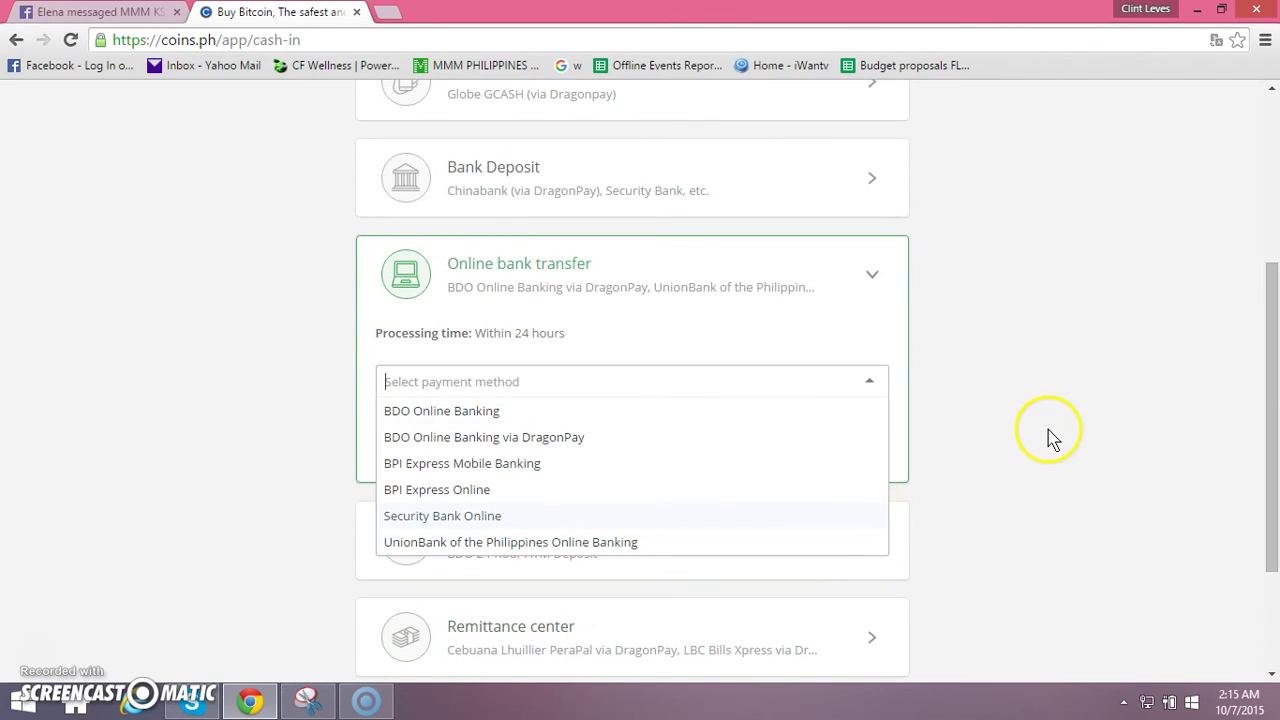
{"action": "left_click", "coordinate": [507, 418]}
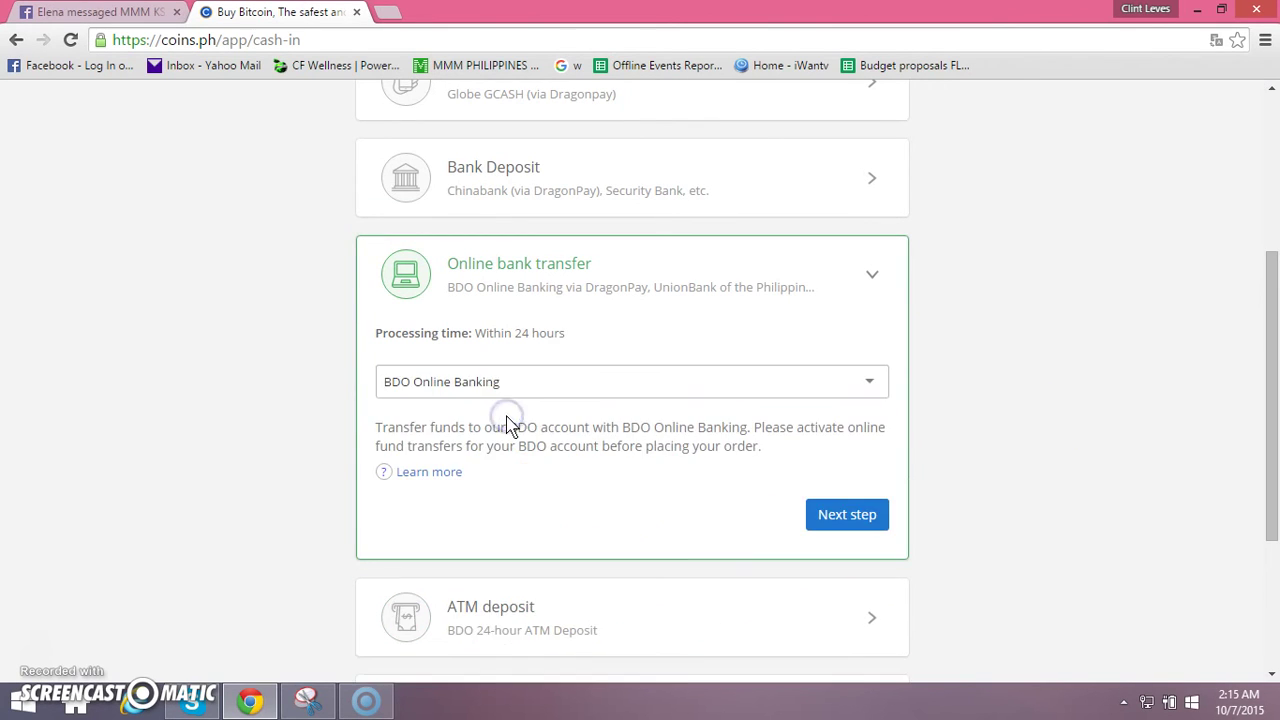
{"action": "left_click", "coordinate": [821, 518]}
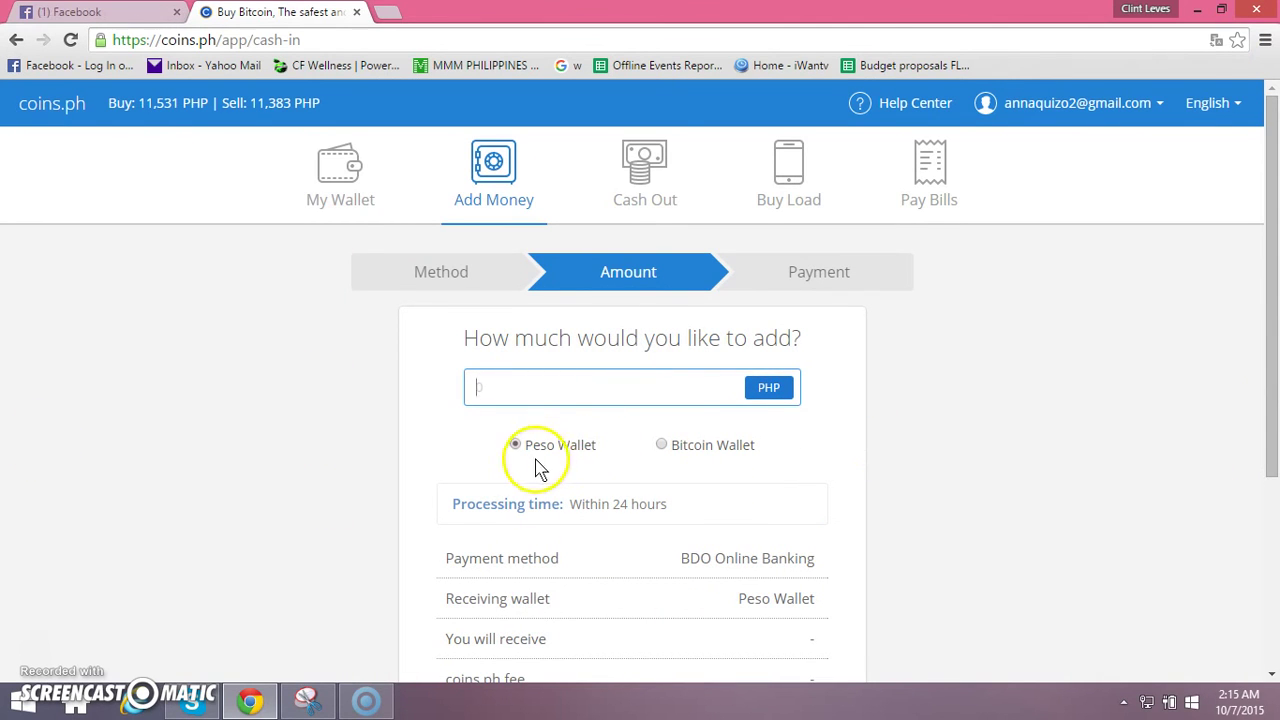
Select the Bitcoin Wallet as the receiving wallet and set the amount to add to 10000 PHP
{"action": "left_click", "coordinate": [658, 446]}
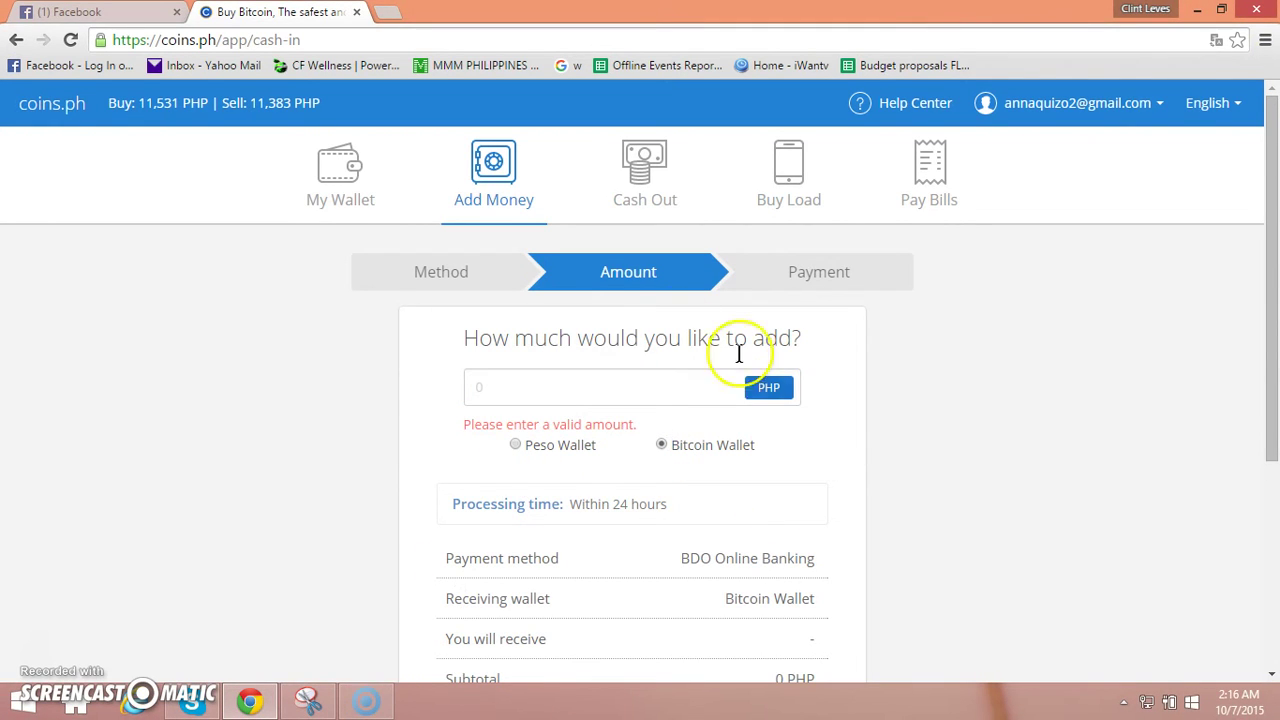
{"action": "left_click", "coordinate": [563, 391]}
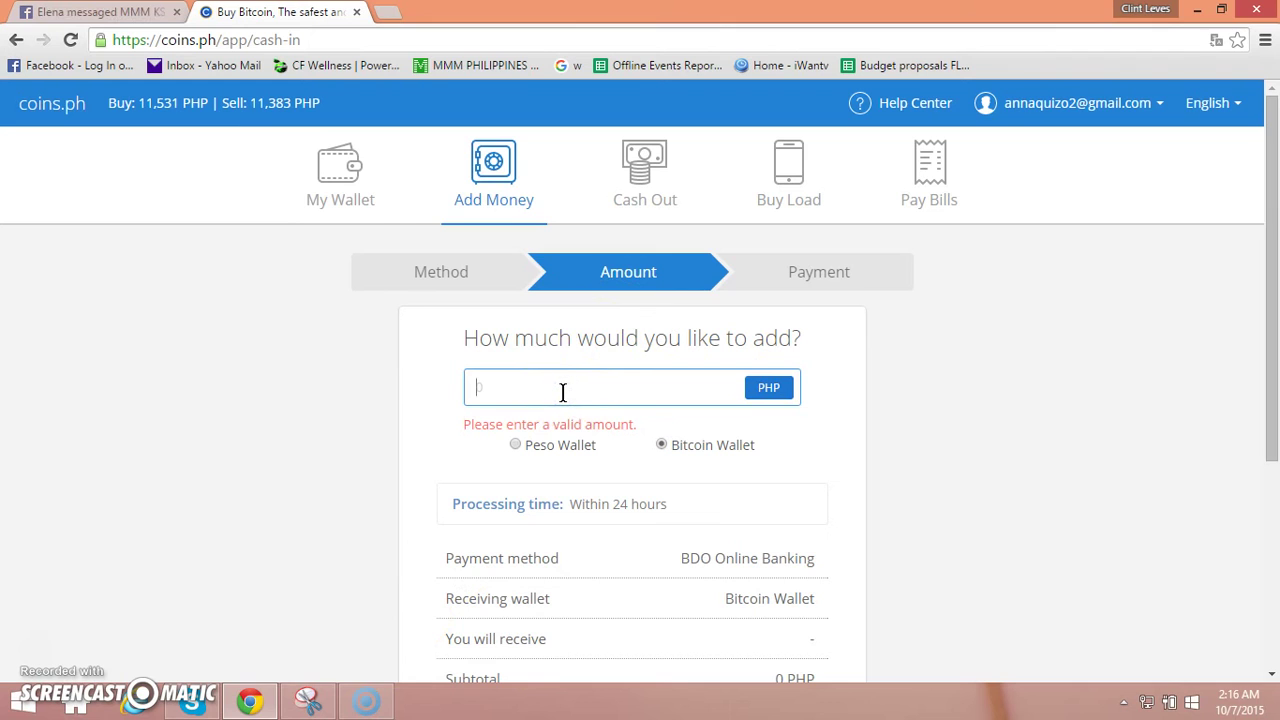
{"action": "type", "text": "10000"}
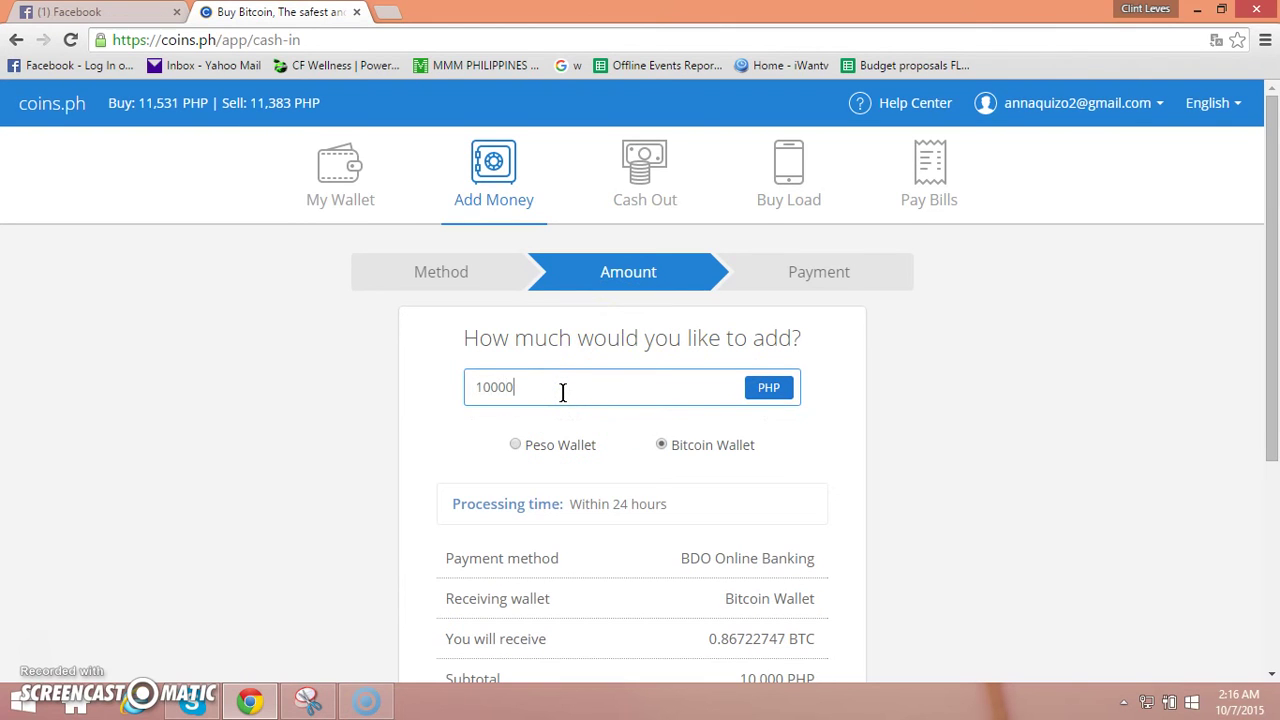
Review the fee and amount due for the BDO Online Banking deposit and proceed to the payment stage
{"action": "scroll", "coordinate": [586, 414], "scroll_direction": "down", "scroll_amount": 2}
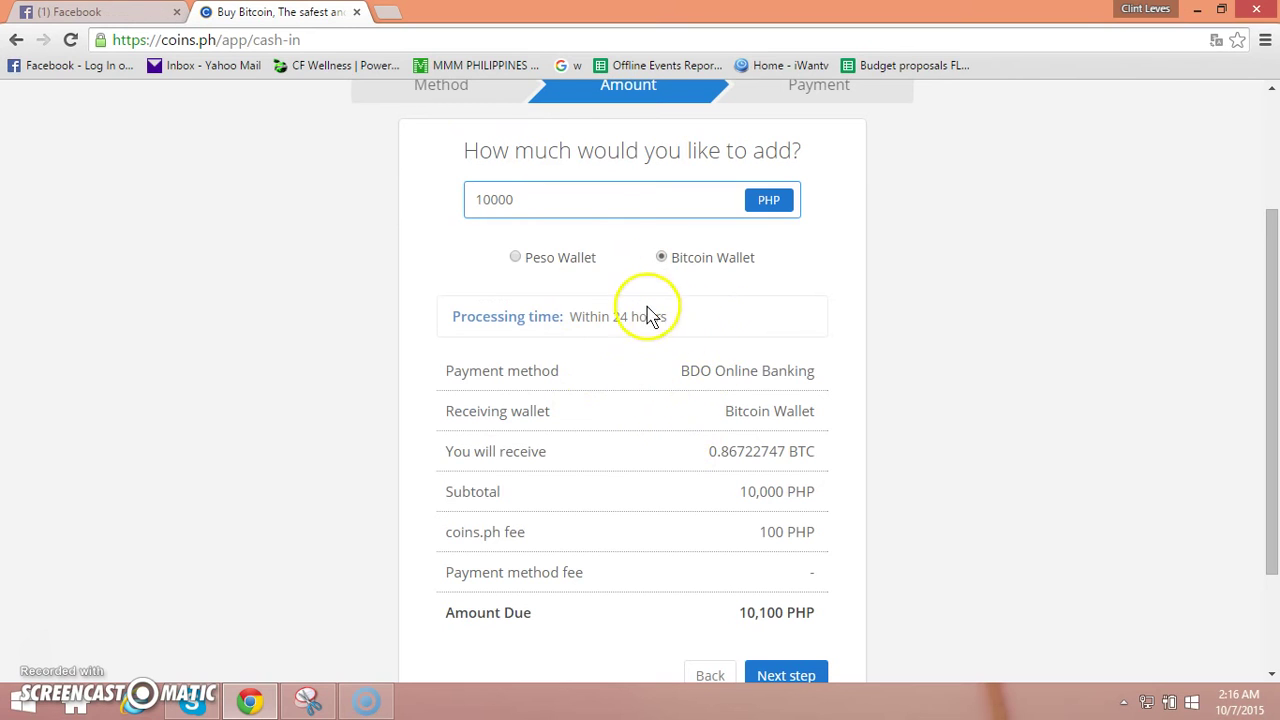
{"action": "scroll", "coordinate": [703, 390], "scroll_direction": "down", "scroll_amount": 1}
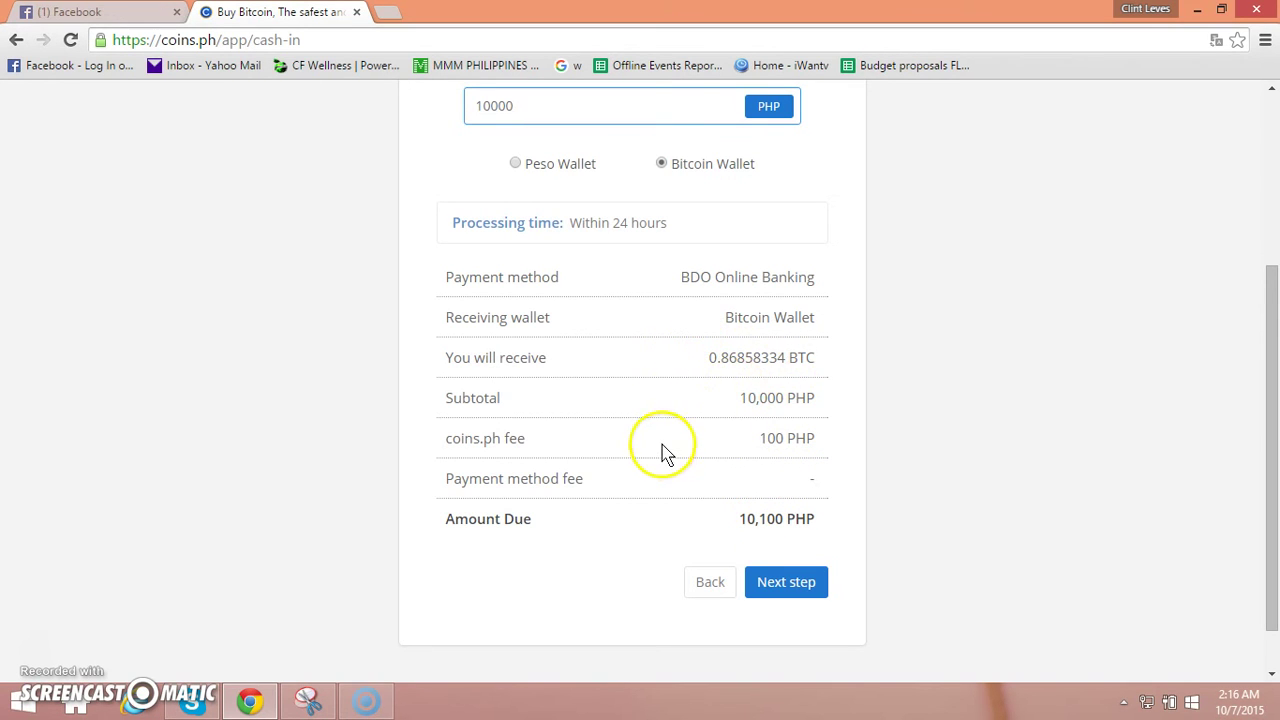
{"action": "scroll", "coordinate": [664, 452], "scroll_direction": "up", "scroll_amount": 3}
{"action": "scroll", "coordinate": [664, 452], "scroll_direction": "down", "scroll_amount": 3}
{"action": "scroll", "coordinate": [650, 478], "scroll_direction": "up", "scroll_amount": 2}
{"action": "scroll", "coordinate": [650, 478], "scroll_direction": "down", "scroll_amount": 2}
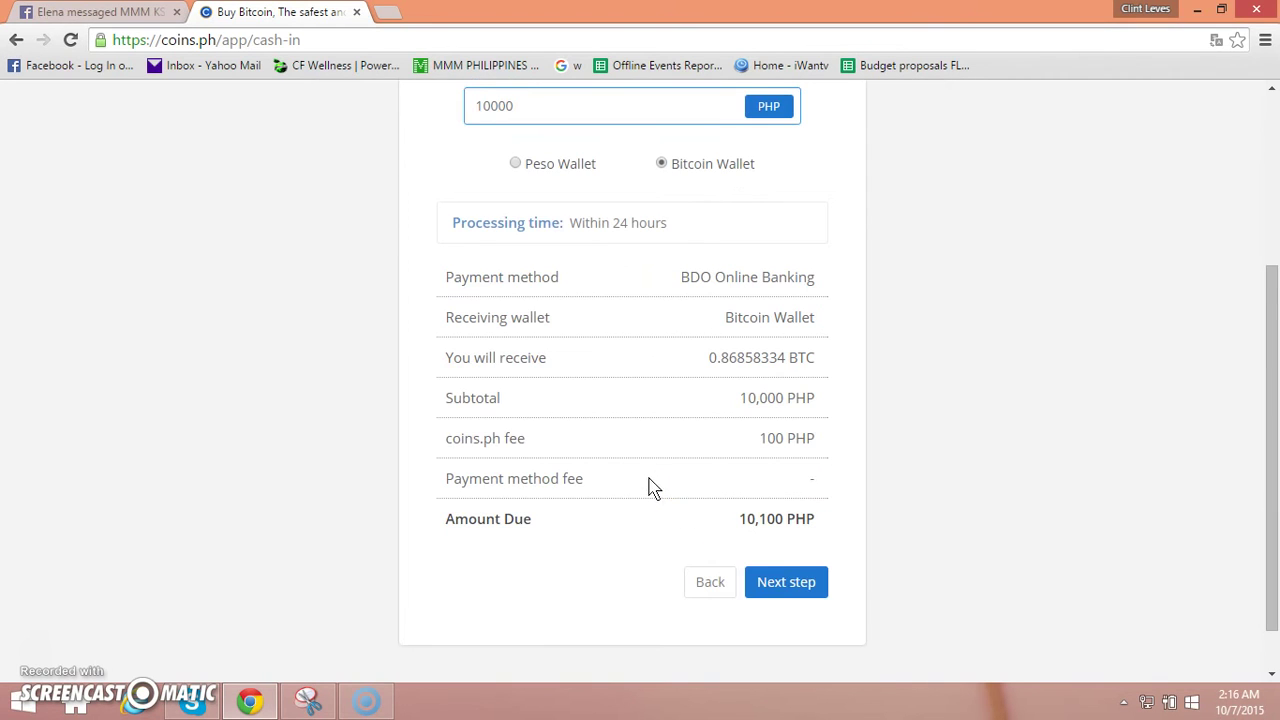
{"action": "left_click", "coordinate": [806, 585]}
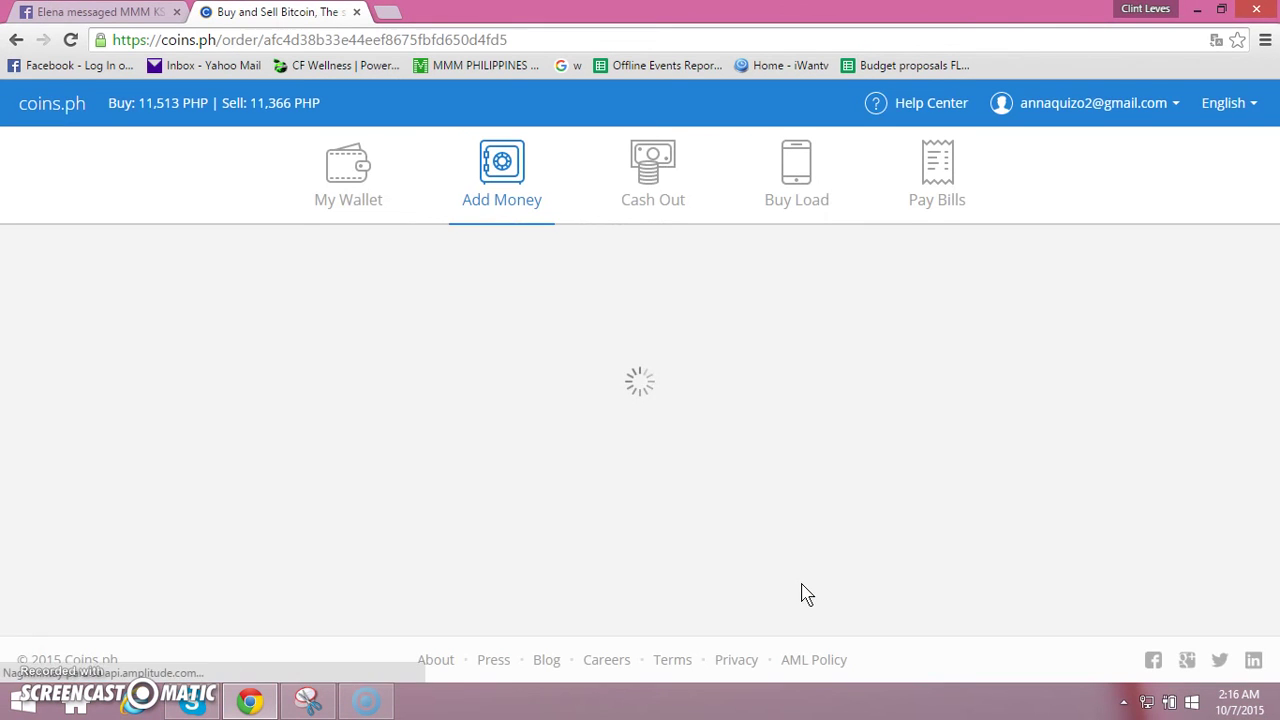
Examine the BDO Online Banking payment instructions, the receiving account details and the order summary
{"action": "left_click", "coordinate": [755, 478]}
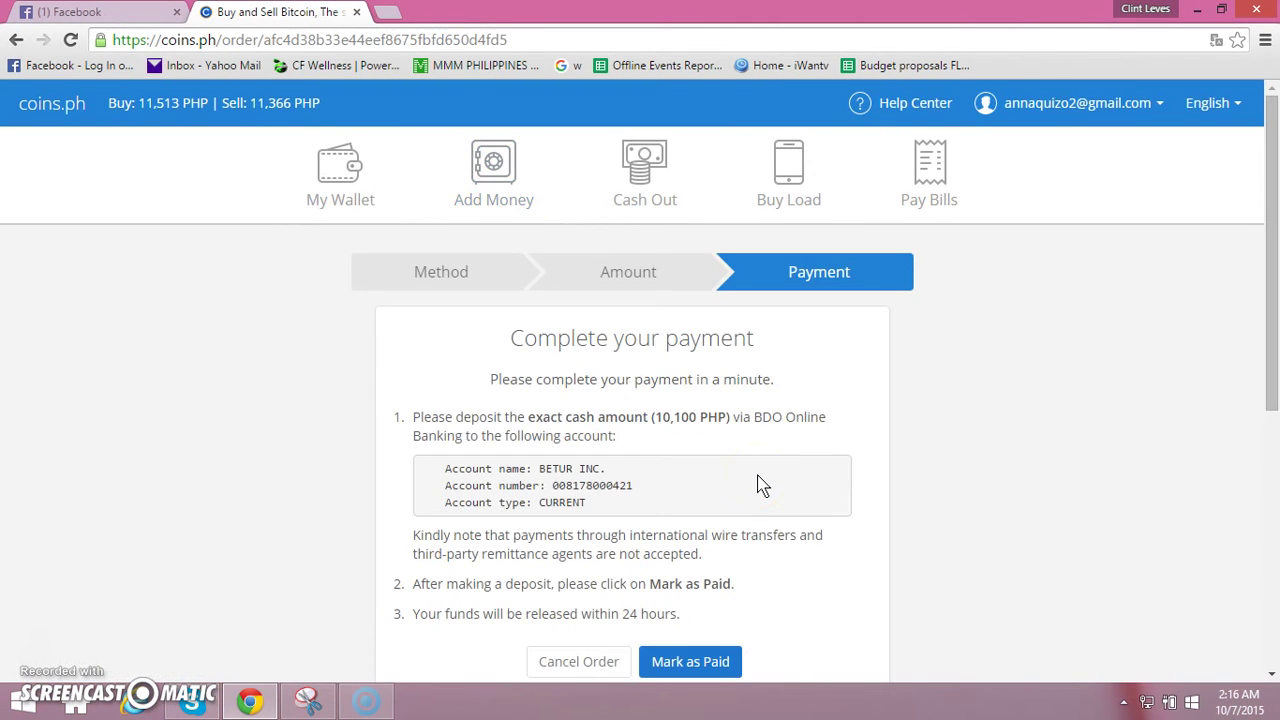
{"action": "scroll", "coordinate": [757, 485], "scroll_direction": "down", "scroll_amount": 2}
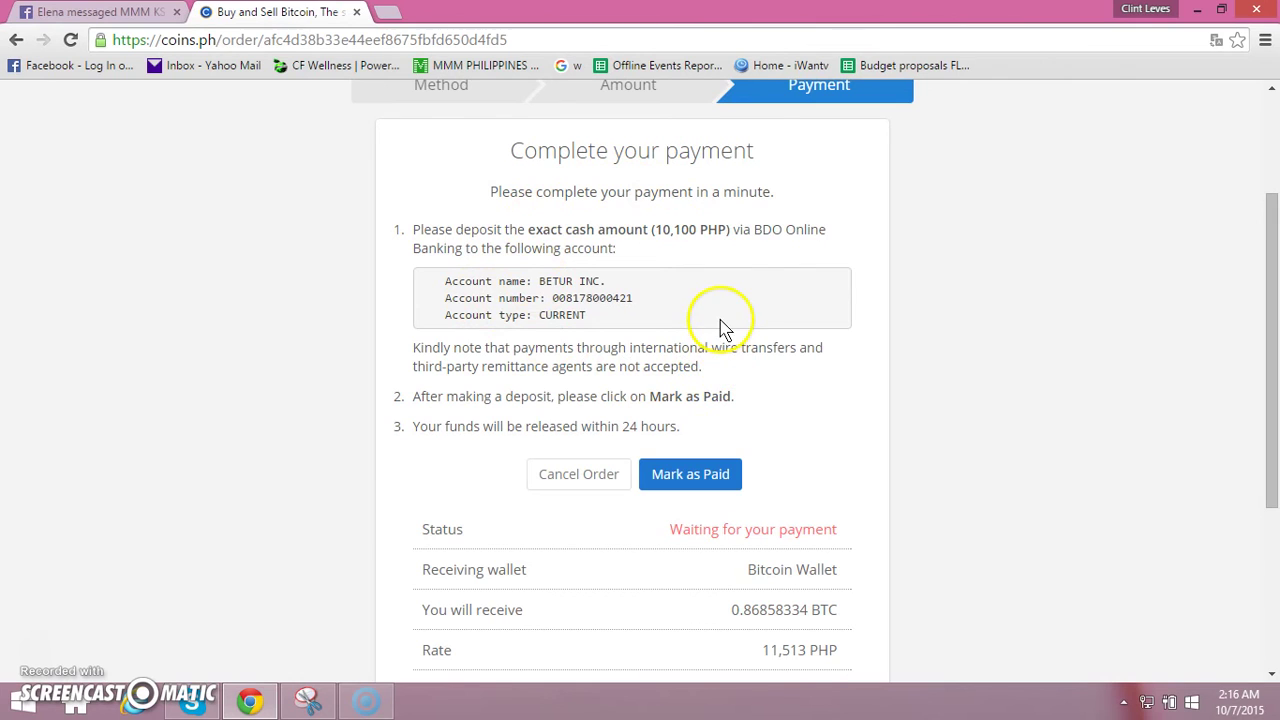
{"action": "scroll", "coordinate": [723, 331], "scroll_direction": "down", "scroll_amount": 3}
{"action": "scroll", "coordinate": [634, 446], "scroll_direction": "up", "scroll_amount": 4}
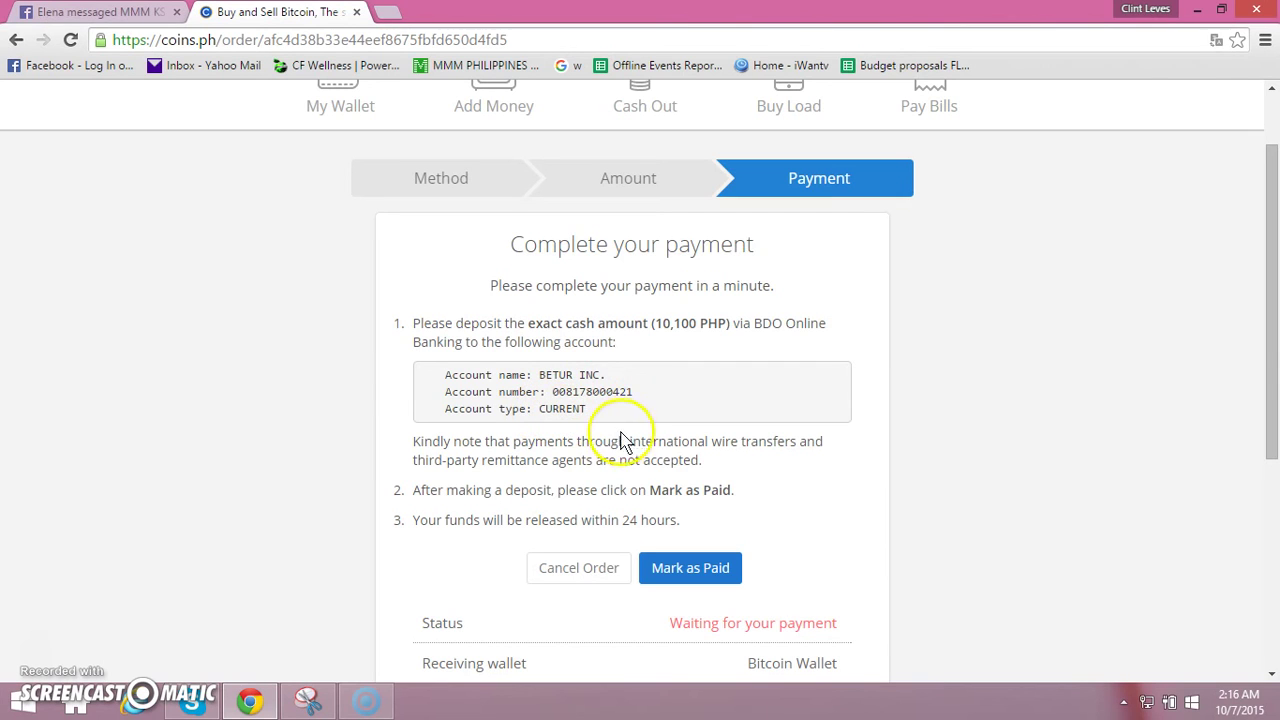
{"action": "scroll", "coordinate": [666, 451], "scroll_direction": "down", "scroll_amount": 1}
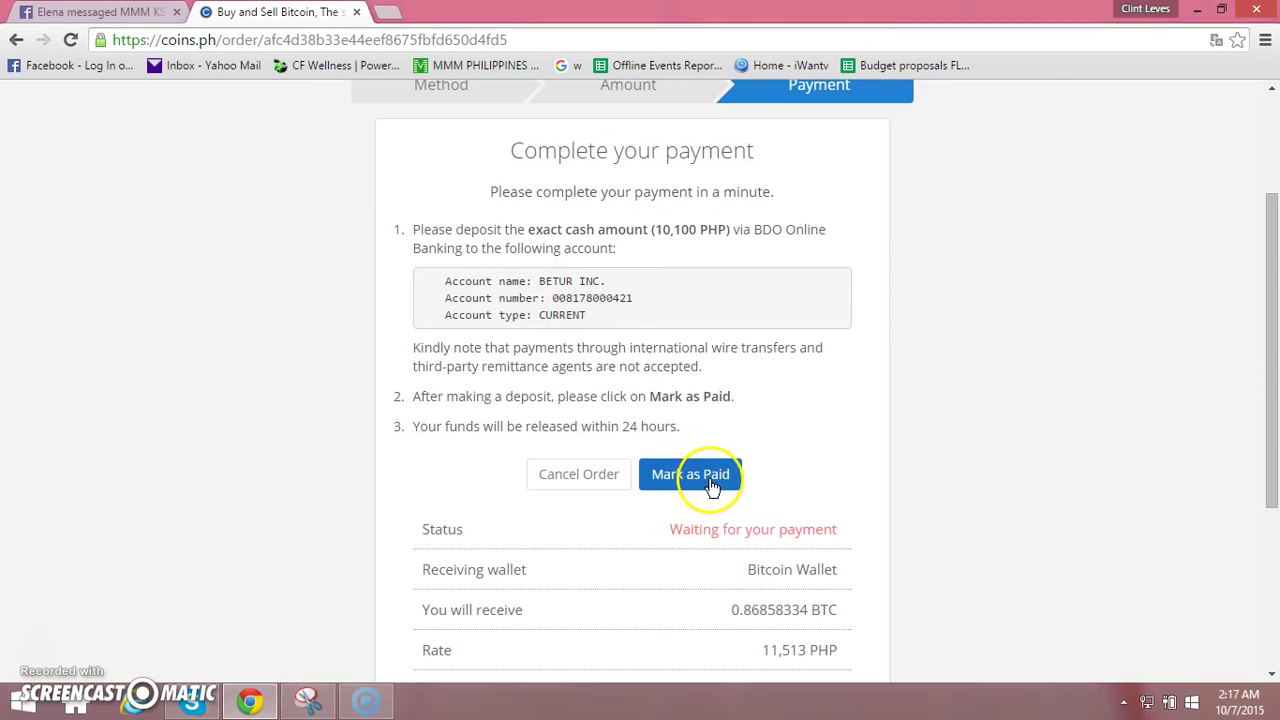
{"action": "scroll", "coordinate": [713, 485], "scroll_direction": "down", "scroll_amount": 2}
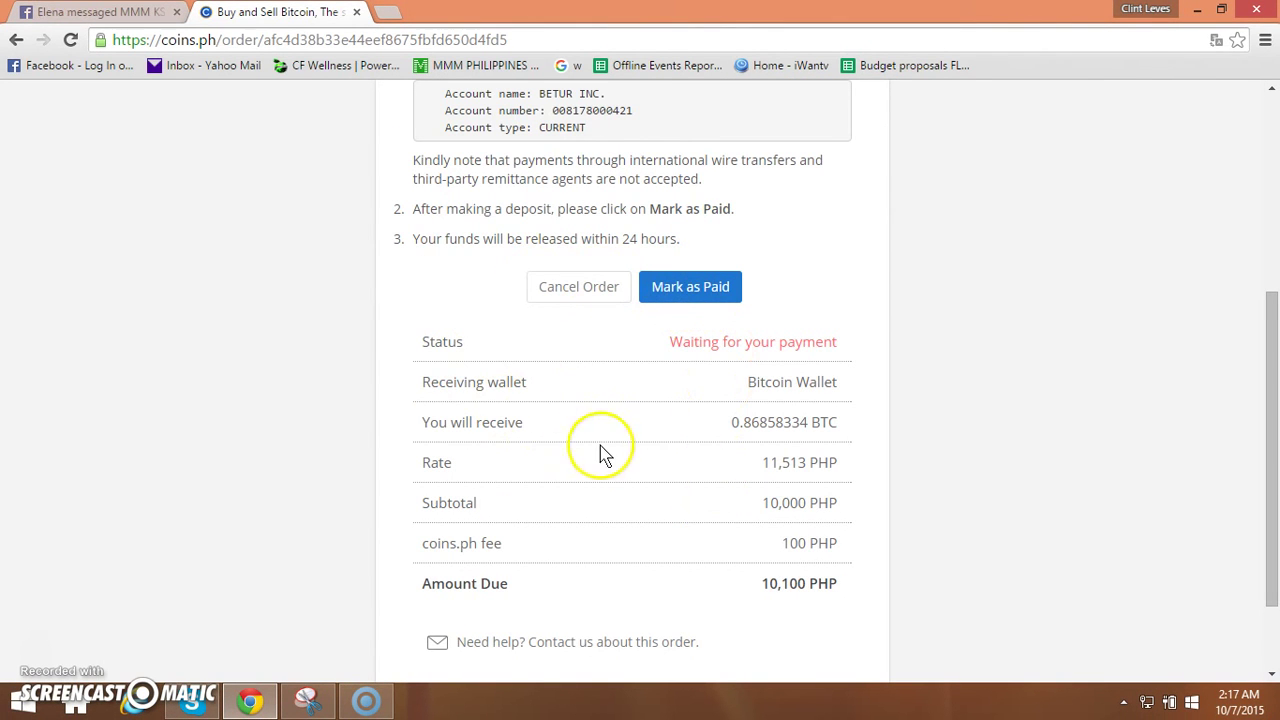
Inspect the Mark as Paid form, close it without entering a transaction reference number, and cancel the order
{"action": "left_click", "coordinate": [687, 290]}
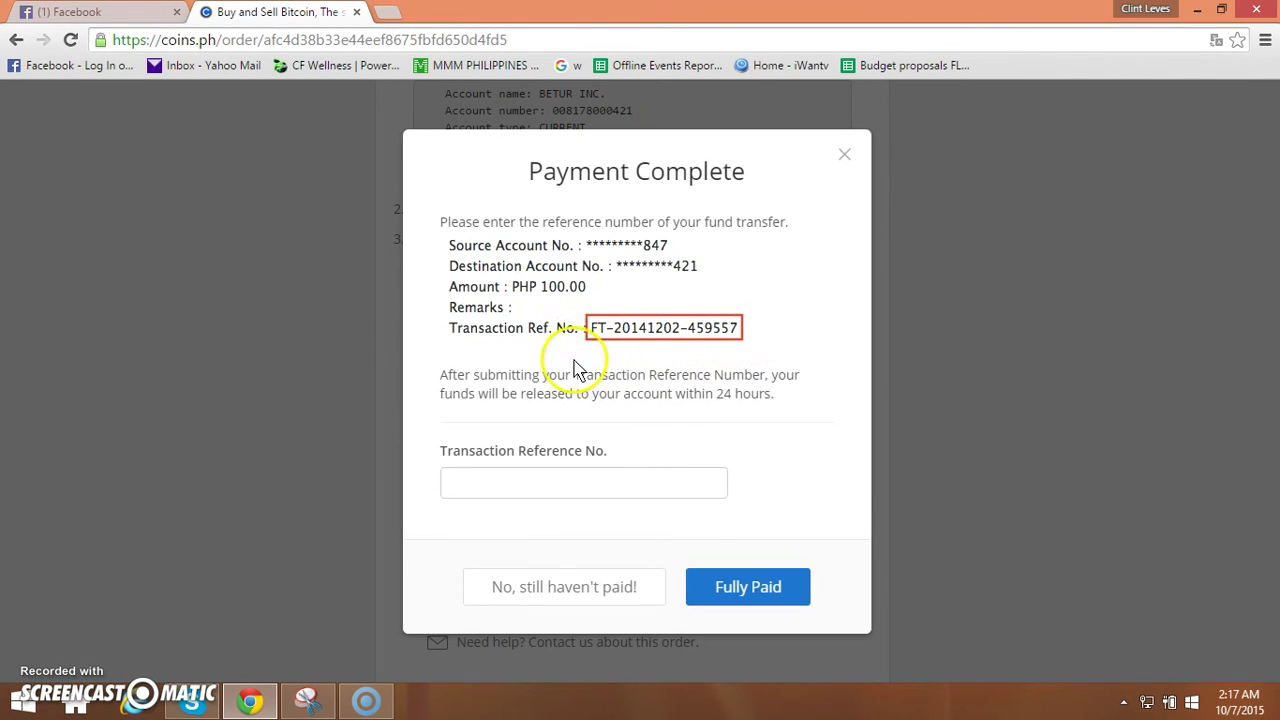
{"action": "left_click", "coordinate": [549, 487]}
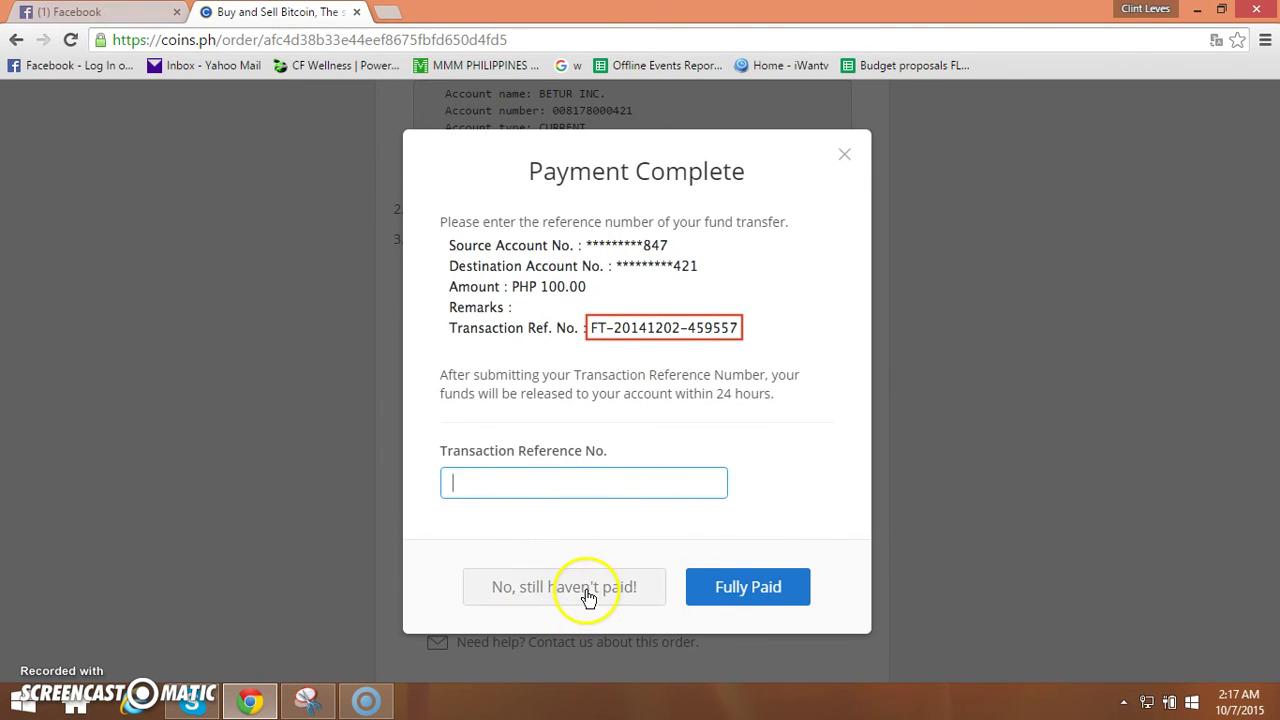
{"action": "left_click", "coordinate": [848, 161]}
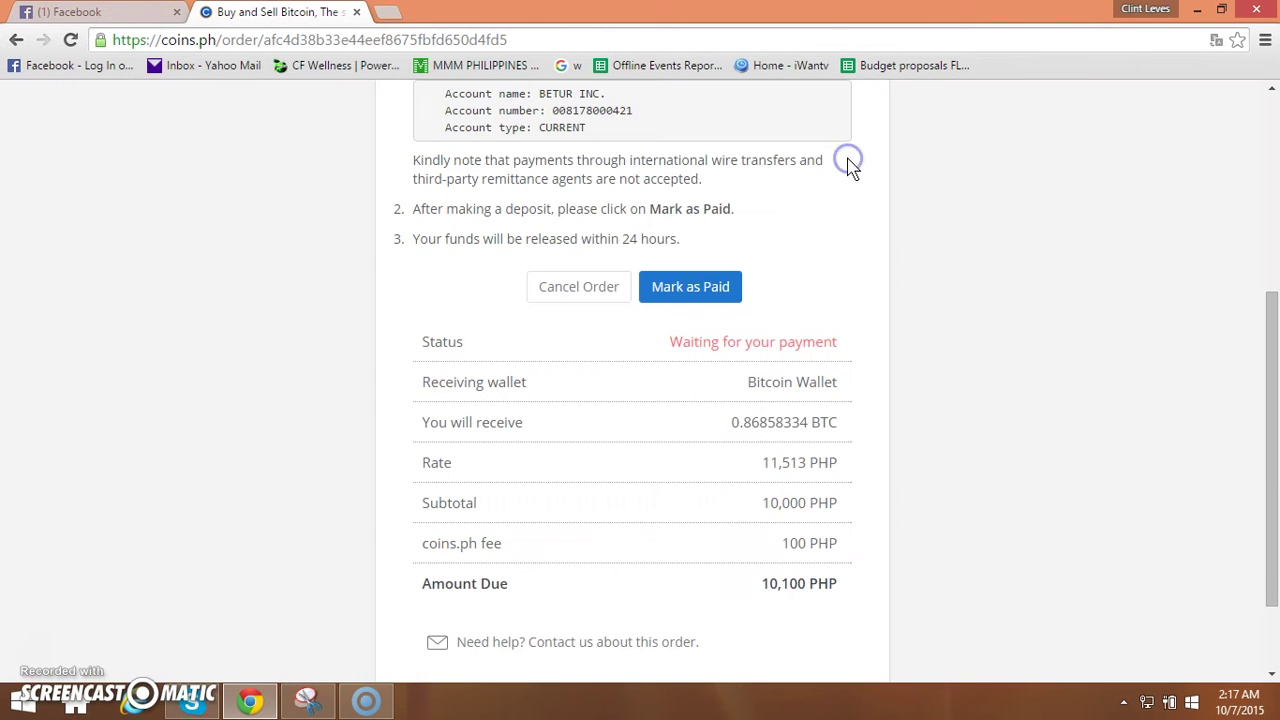
{"action": "left_click", "coordinate": [602, 287]}
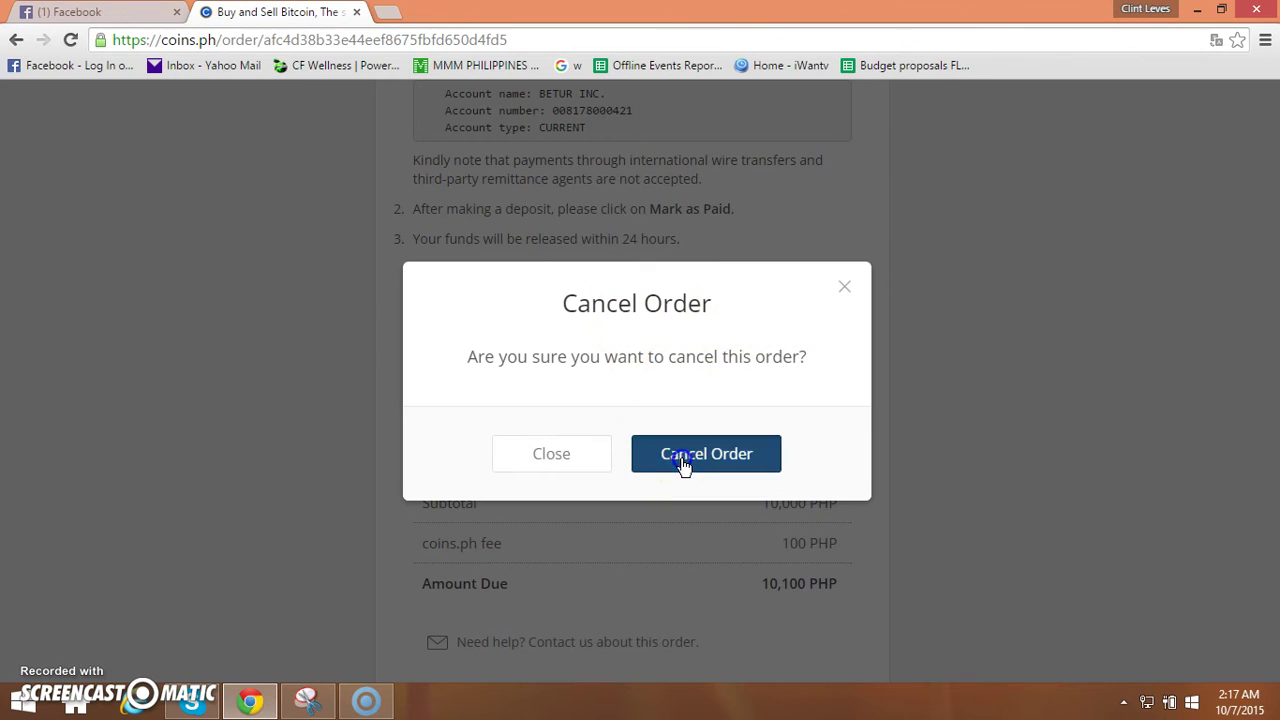
{"action": "left_click", "coordinate": [680, 457]}
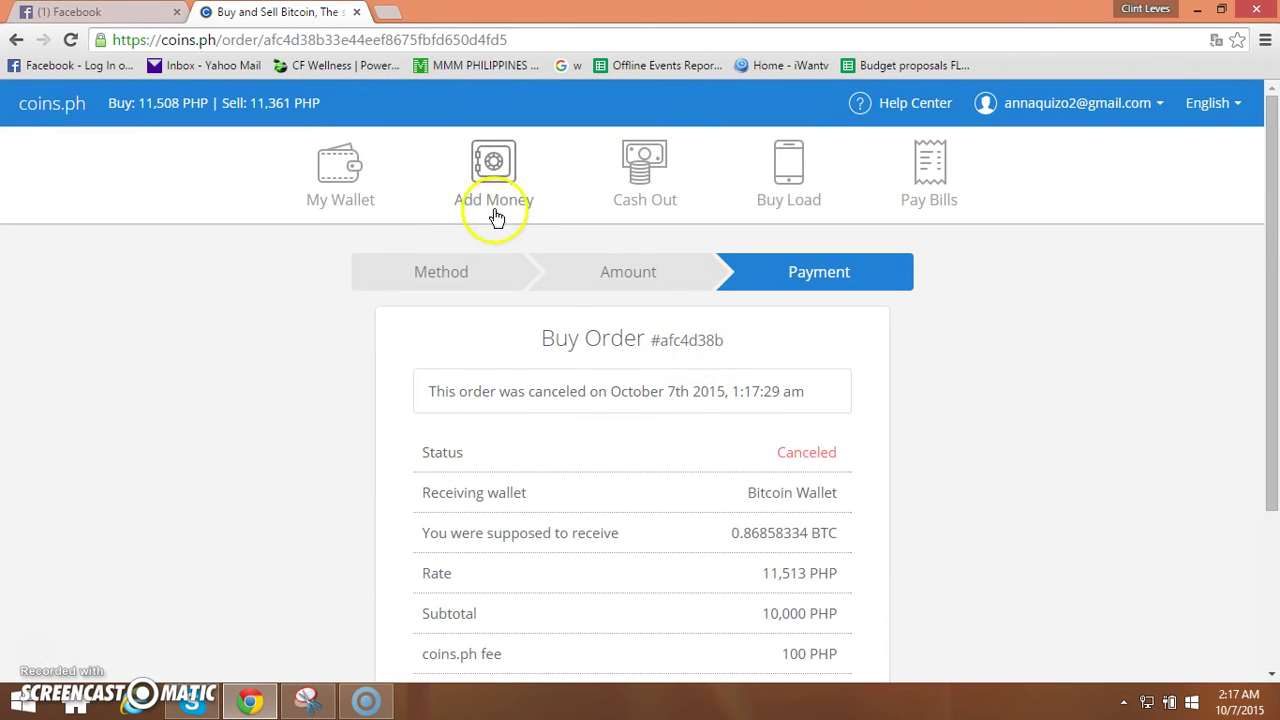
Start a new Add Money deposit using Bank Deposit with BDO and continue to the amount form
{"action": "left_click", "coordinate": [481, 172]}
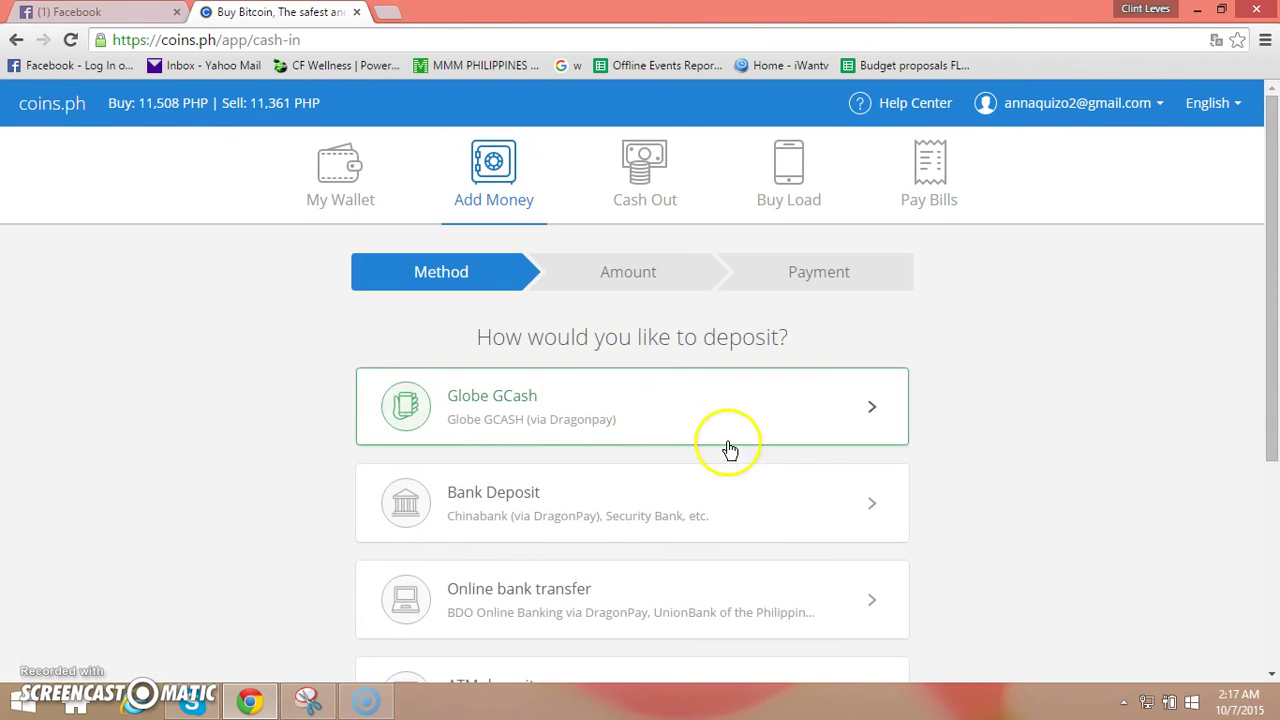
{"action": "scroll", "coordinate": [760, 460], "scroll_direction": "down", "scroll_amount": 1}
{"action": "left_click", "coordinate": [871, 412]}
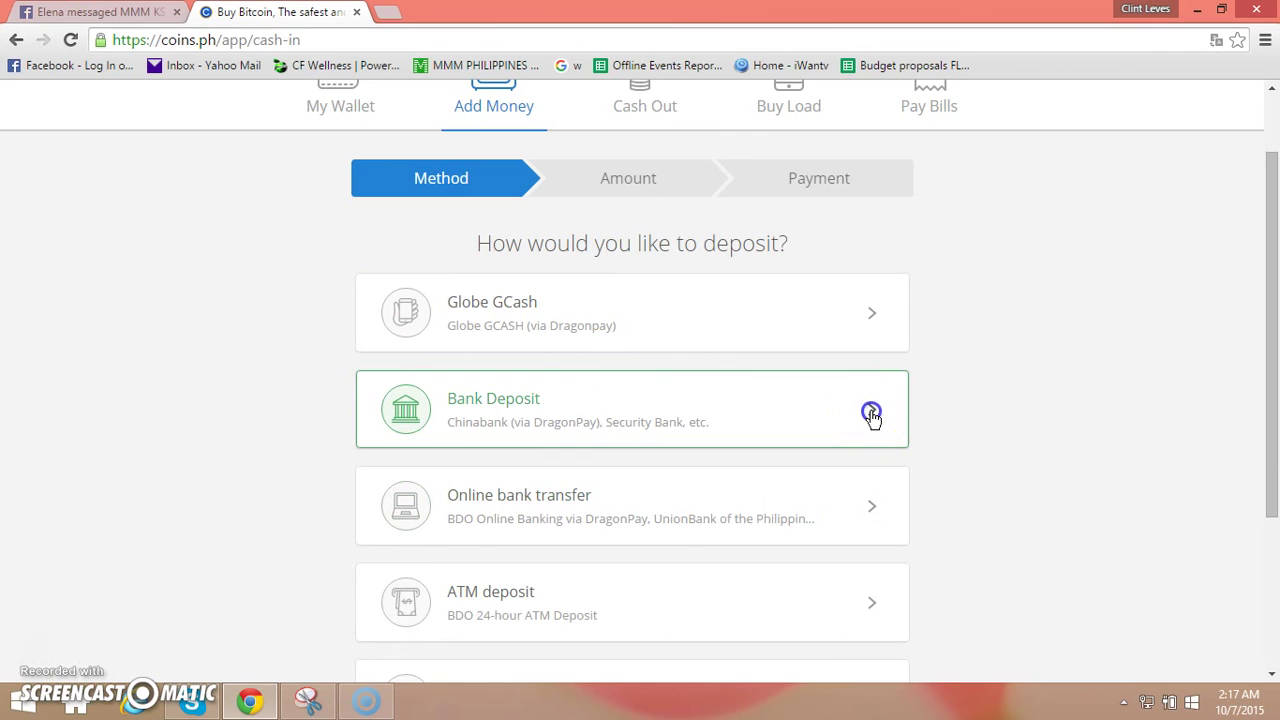
{"action": "scroll", "coordinate": [557, 420], "scroll_direction": "down", "scroll_amount": 2}
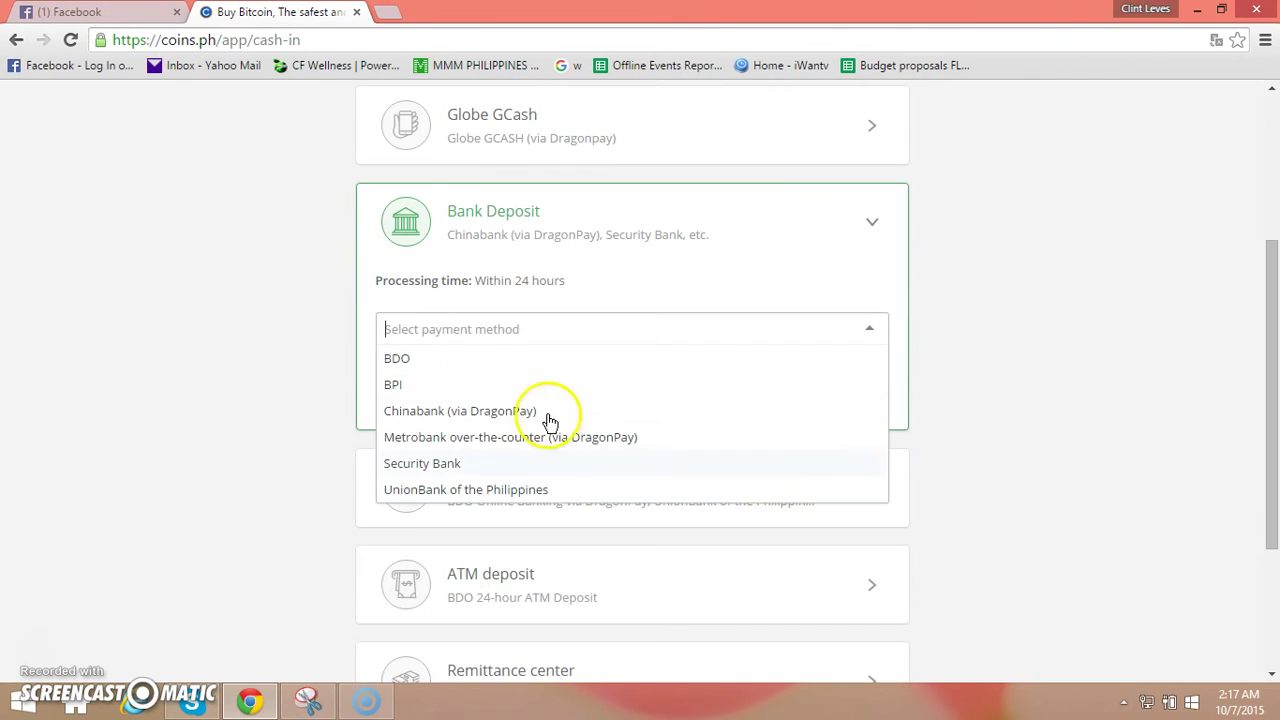
{"action": "left_click", "coordinate": [418, 370]}
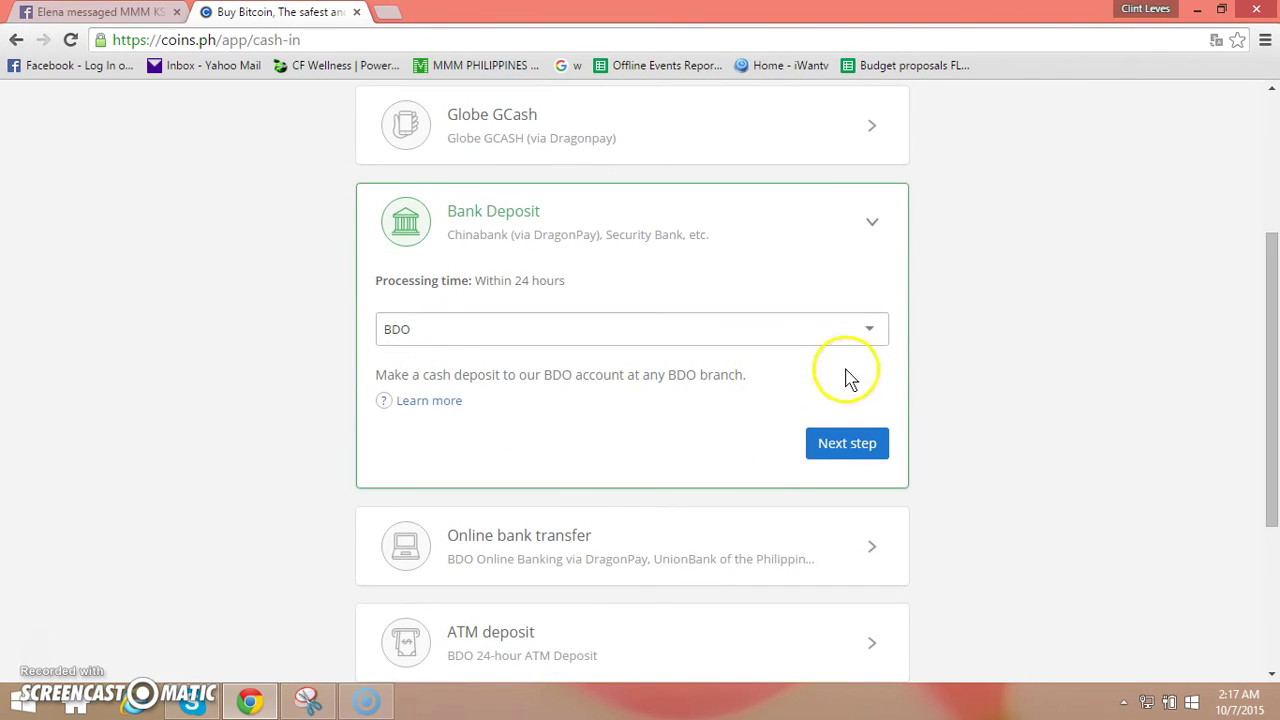
{"action": "left_click", "coordinate": [858, 445]}
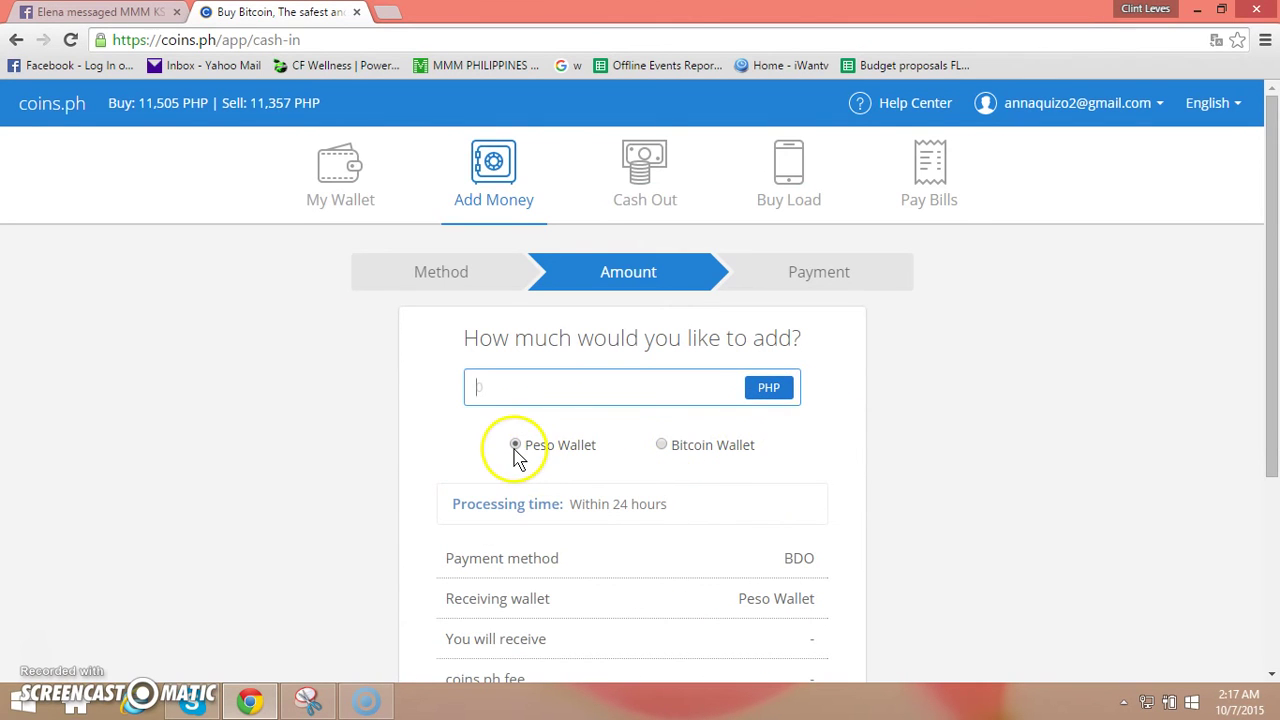
Set the BDO bank deposit to add 10000 PHP to the Bitcoin Wallet
{"action": "left_click", "coordinate": [662, 446]}
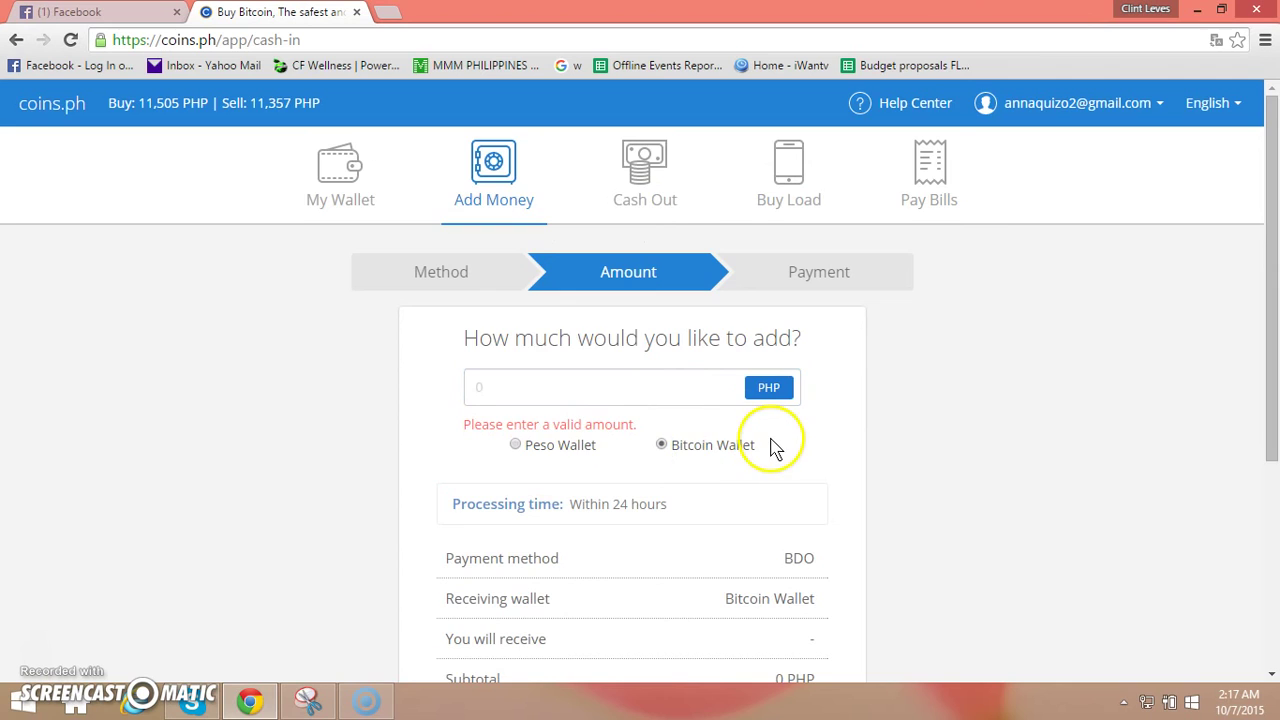
{"action": "scroll", "coordinate": [771, 440], "scroll_direction": "down", "scroll_amount": 2}
{"action": "left_click", "coordinate": [646, 206]}
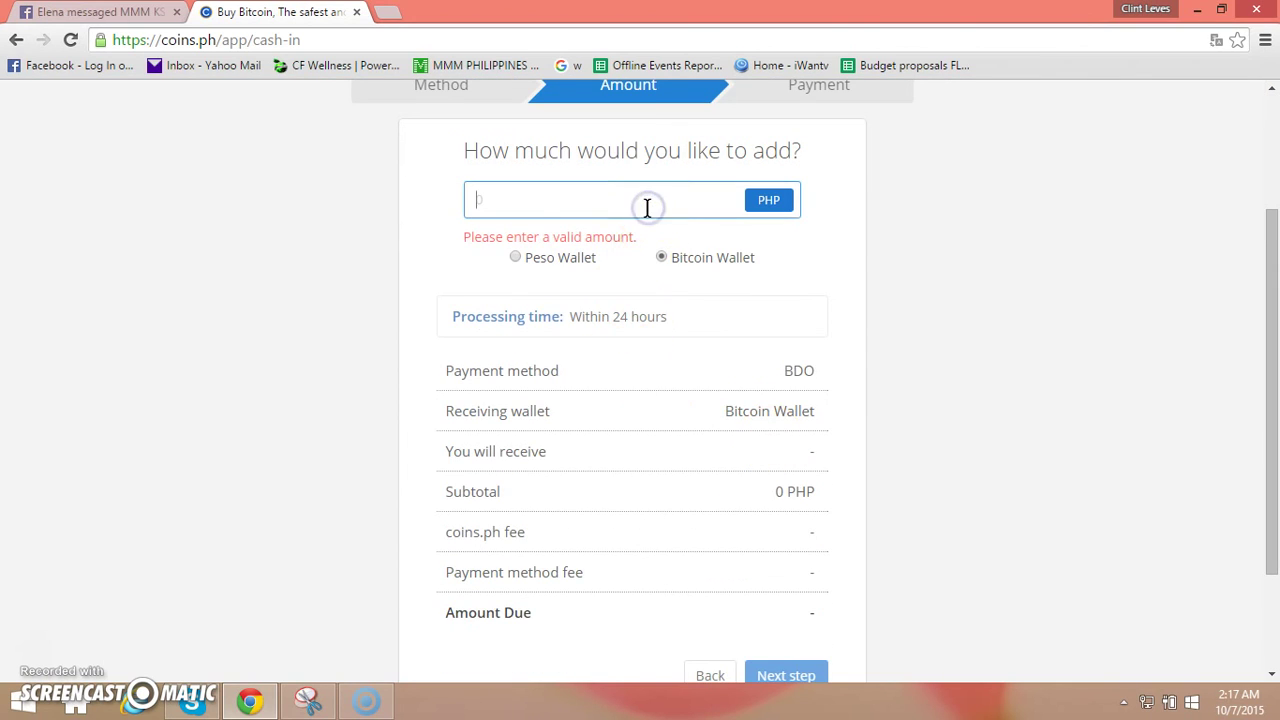
{"action": "type", "text": "10000"}
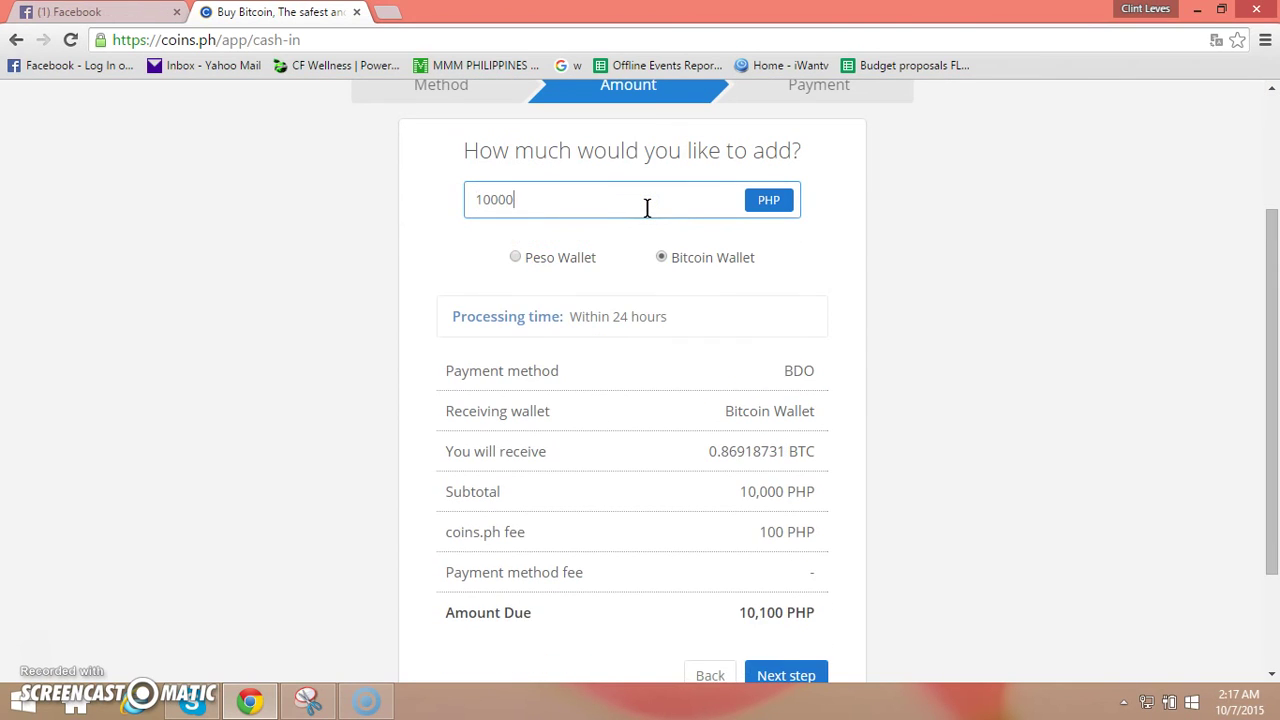
Review the cost breakdown of the BDO bank deposit and proceed to the payment stage
{"action": "scroll", "coordinate": [777, 372], "scroll_direction": "down", "scroll_amount": 1}
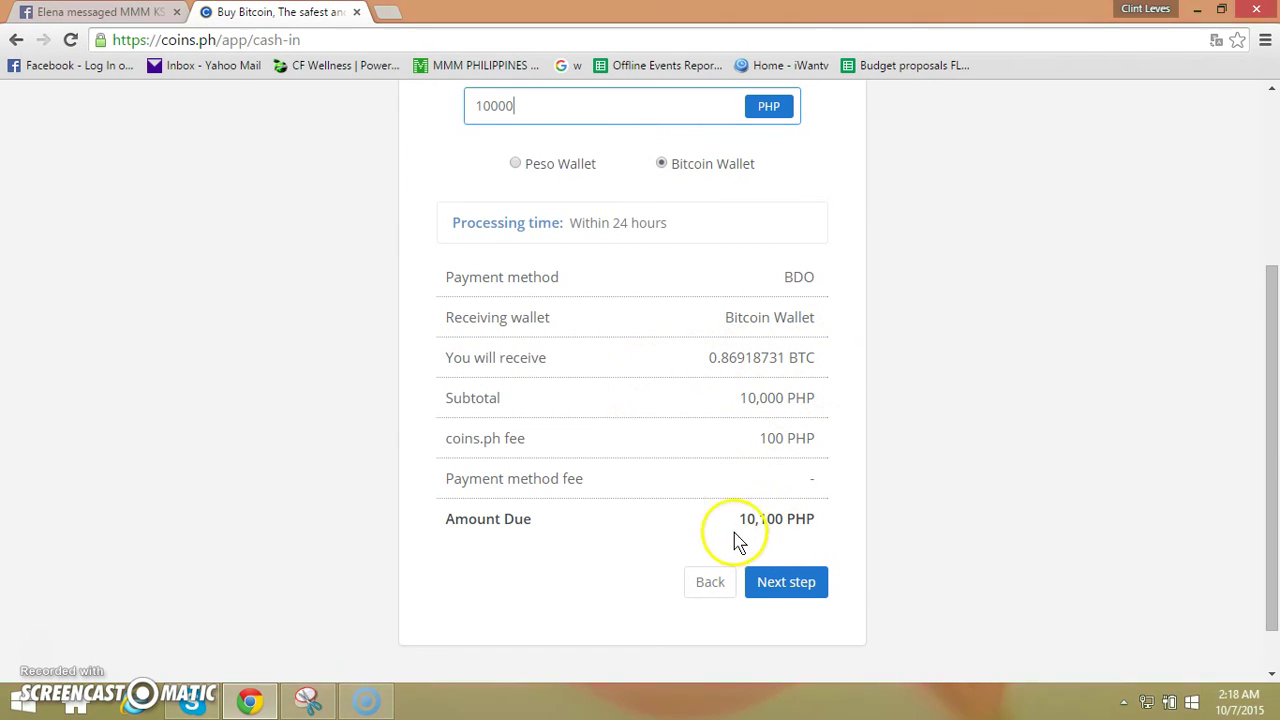
{"action": "scroll", "coordinate": [690, 320], "scroll_direction": "up", "scroll_amount": 2}
{"action": "scroll", "coordinate": [720, 400], "scroll_direction": "down", "scroll_amount": 3}
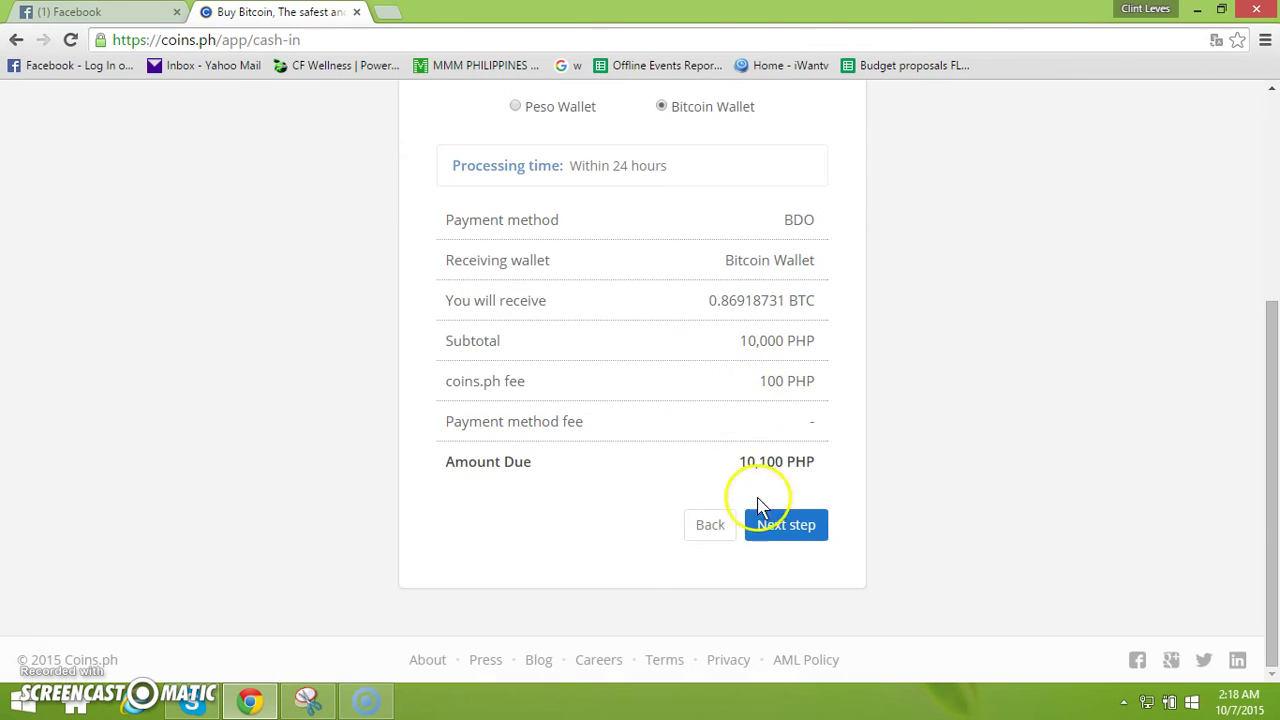
{"action": "left_click", "coordinate": [783, 527]}
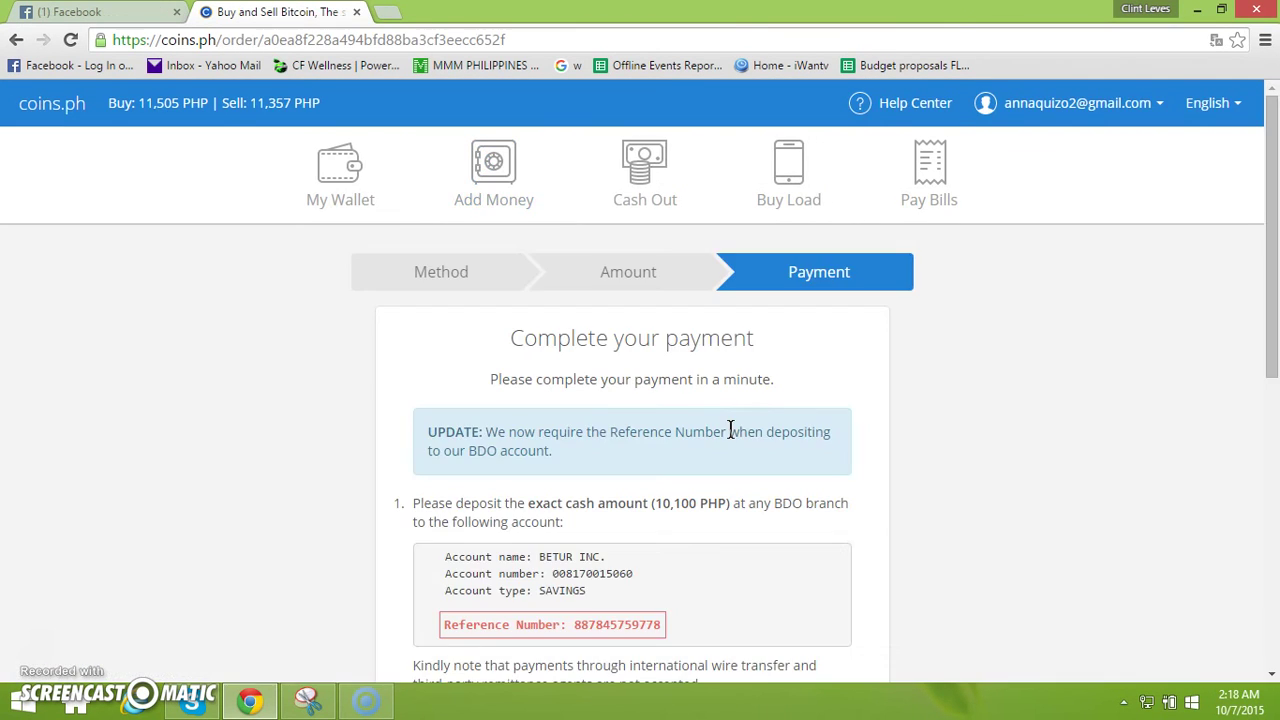
Examine the BDO branch deposit instructions, including the account details and the required reference number
{"action": "scroll", "coordinate": [735, 440], "scroll_direction": "down", "scroll_amount": 1}
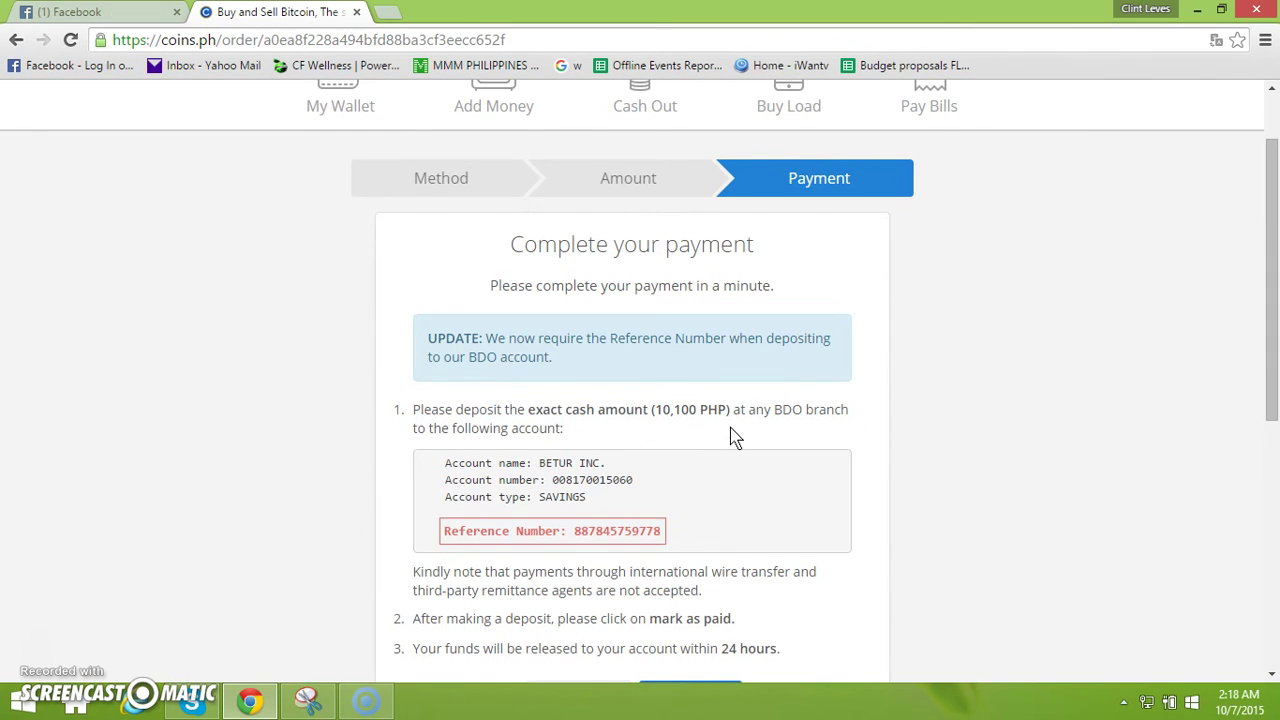
{"action": "scroll", "coordinate": [730, 437], "scroll_direction": "down", "scroll_amount": 3}
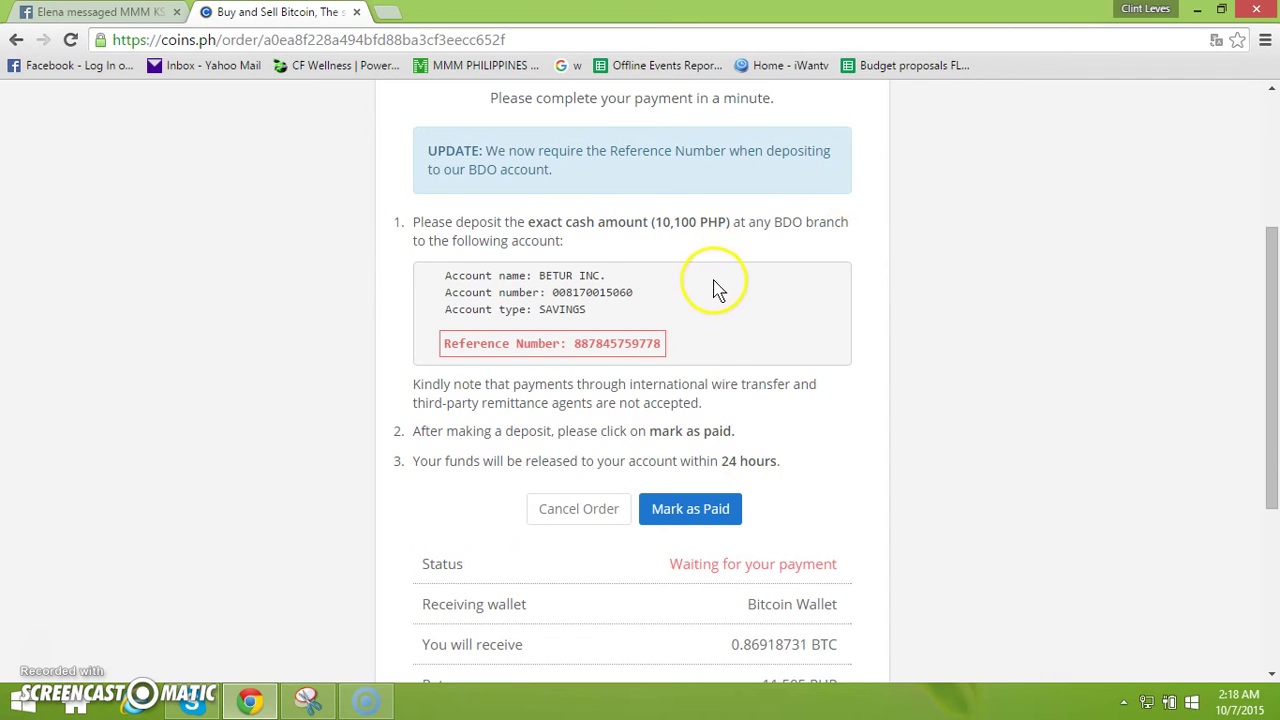
{"action": "scroll", "coordinate": [714, 291], "scroll_direction": "up", "scroll_amount": 2}
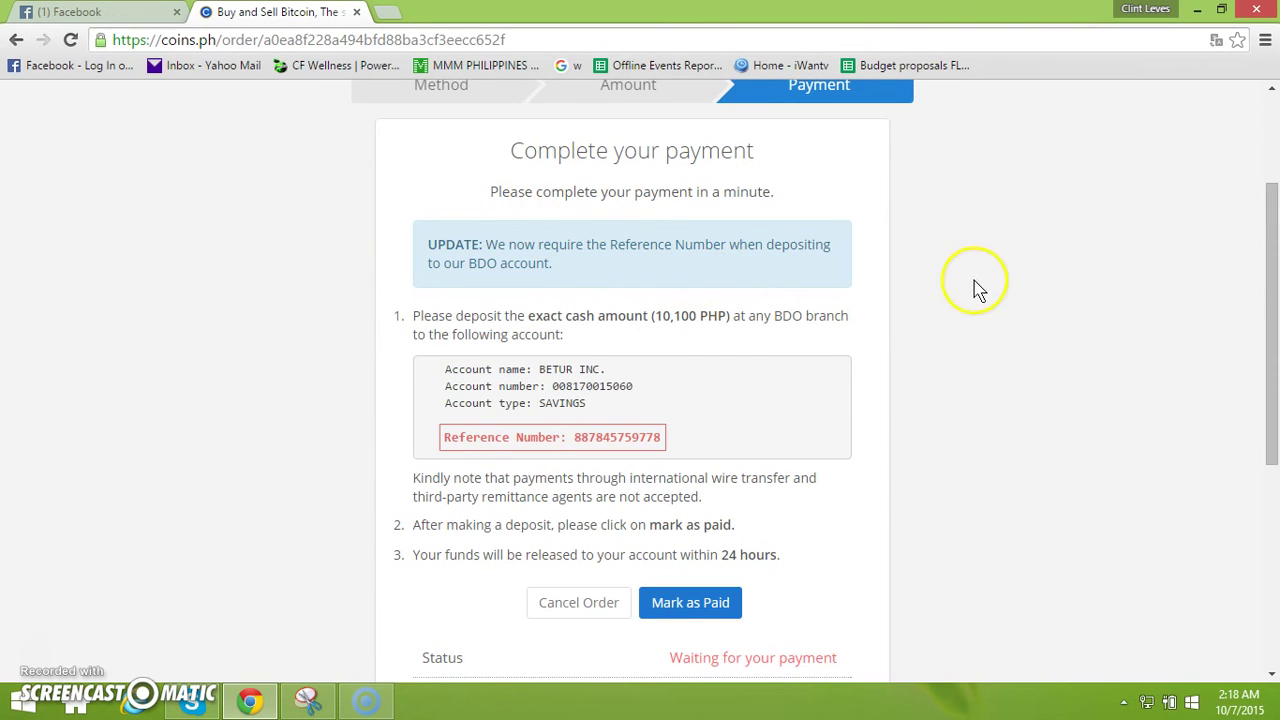
Bring up the mark-as-paid confirmation for the BDO deposit order and dismiss it without confirming payment
{"action": "scroll", "coordinate": [765, 385], "scroll_direction": "down", "scroll_amount": 1}
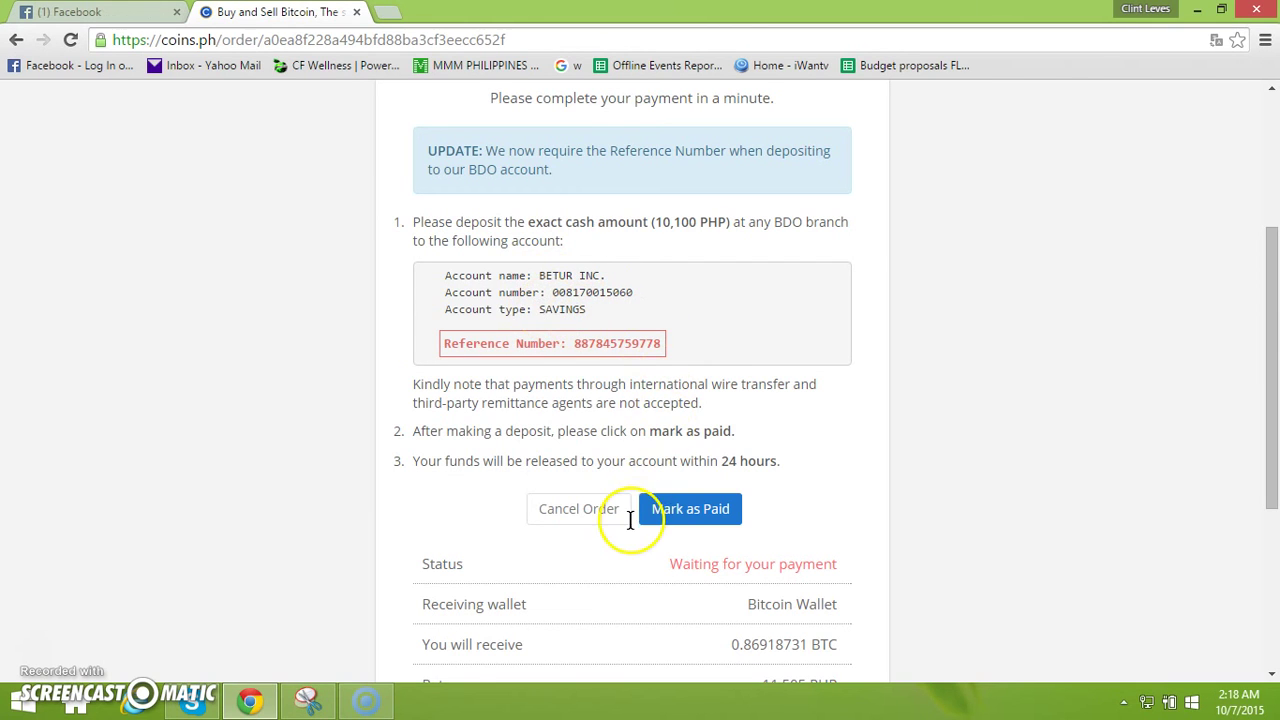
{"action": "left_click", "coordinate": [697, 514]}
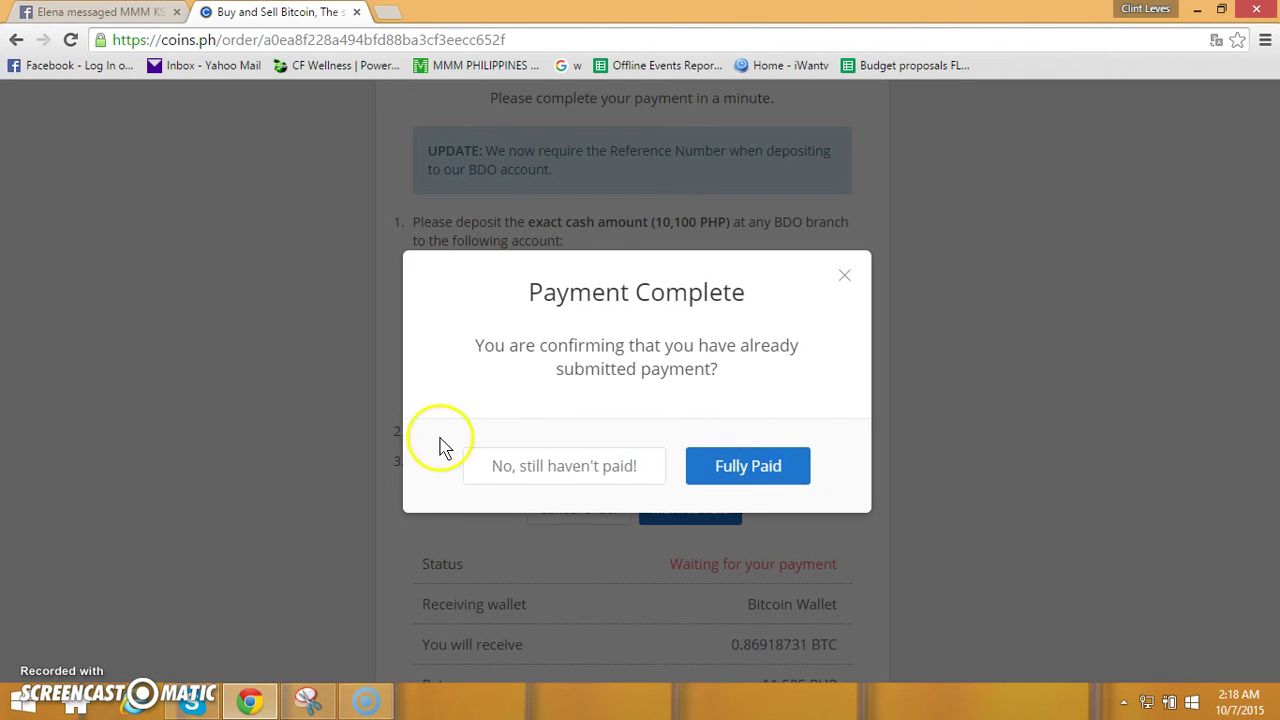
{"action": "left_click", "coordinate": [850, 278]}
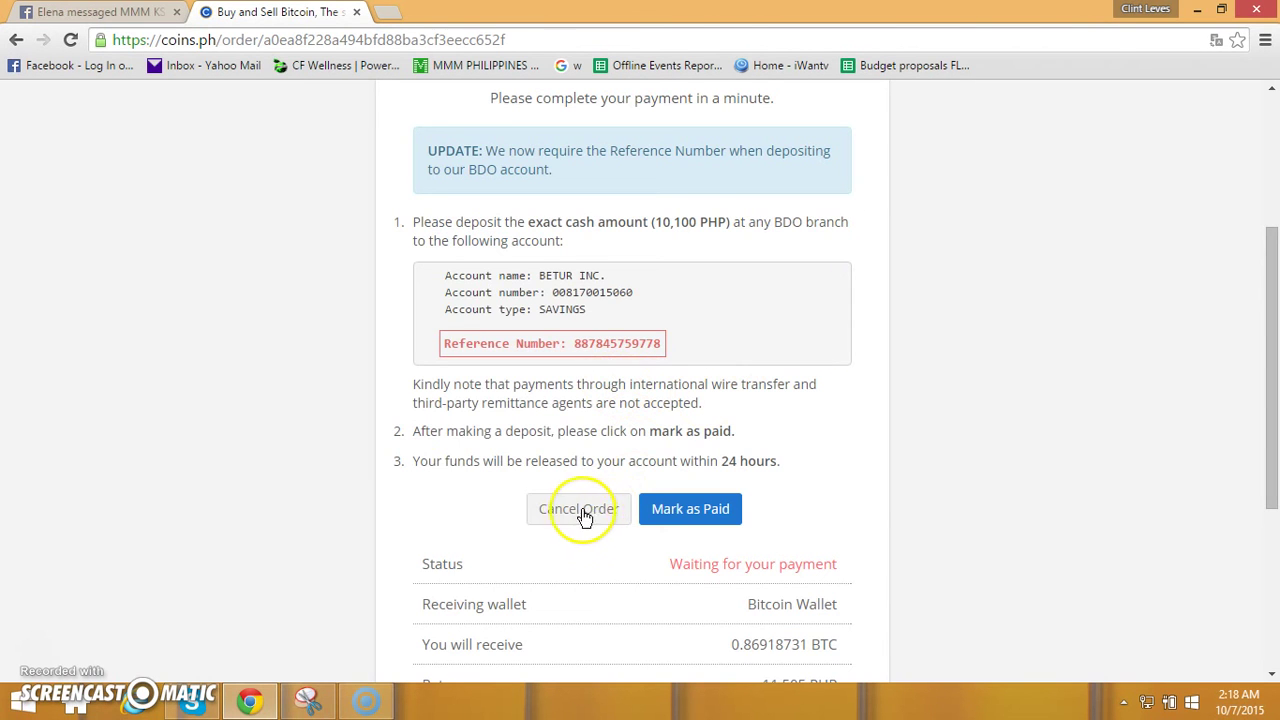
Cancel the pending BDO bank deposit order and confirm the cancellation
{"action": "left_click", "coordinate": [578, 513]}
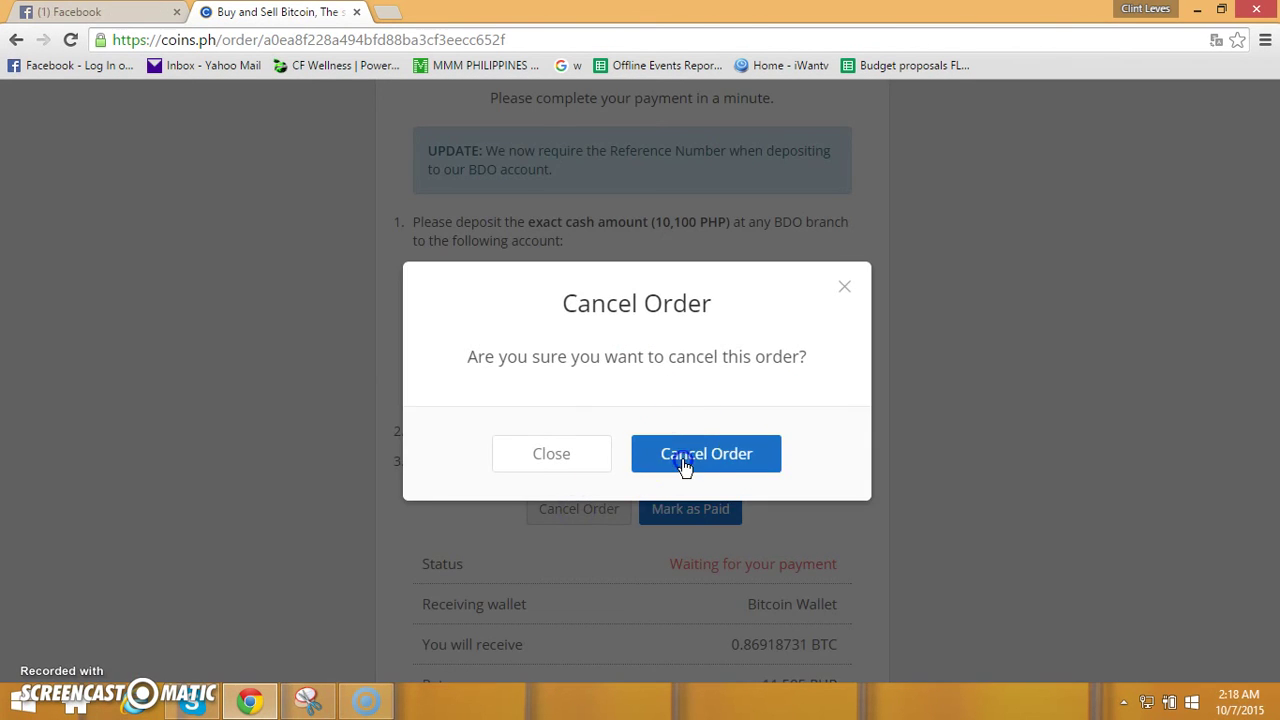
{"action": "left_click", "coordinate": [683, 462]}
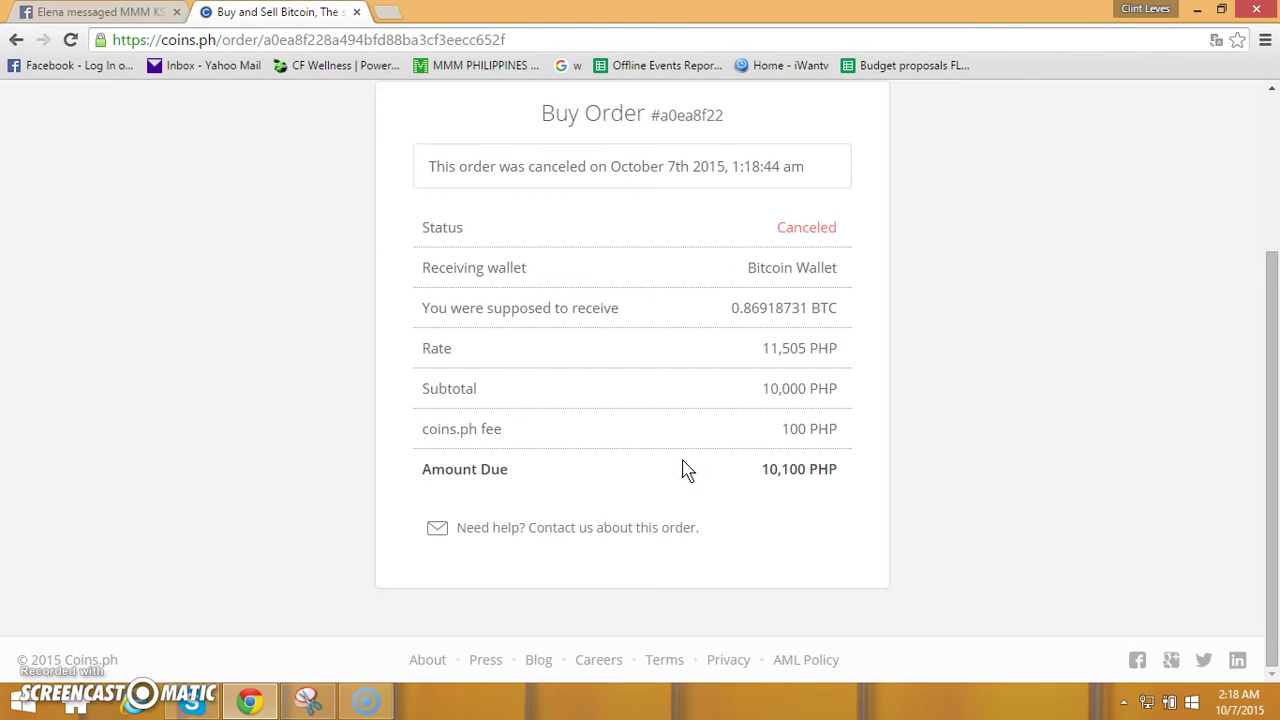
{"action": "scroll", "coordinate": [543, 468], "scroll_direction": "up", "scroll_amount": 1}
{"action": "scroll", "coordinate": [543, 468], "scroll_direction": "up", "scroll_amount": 2}
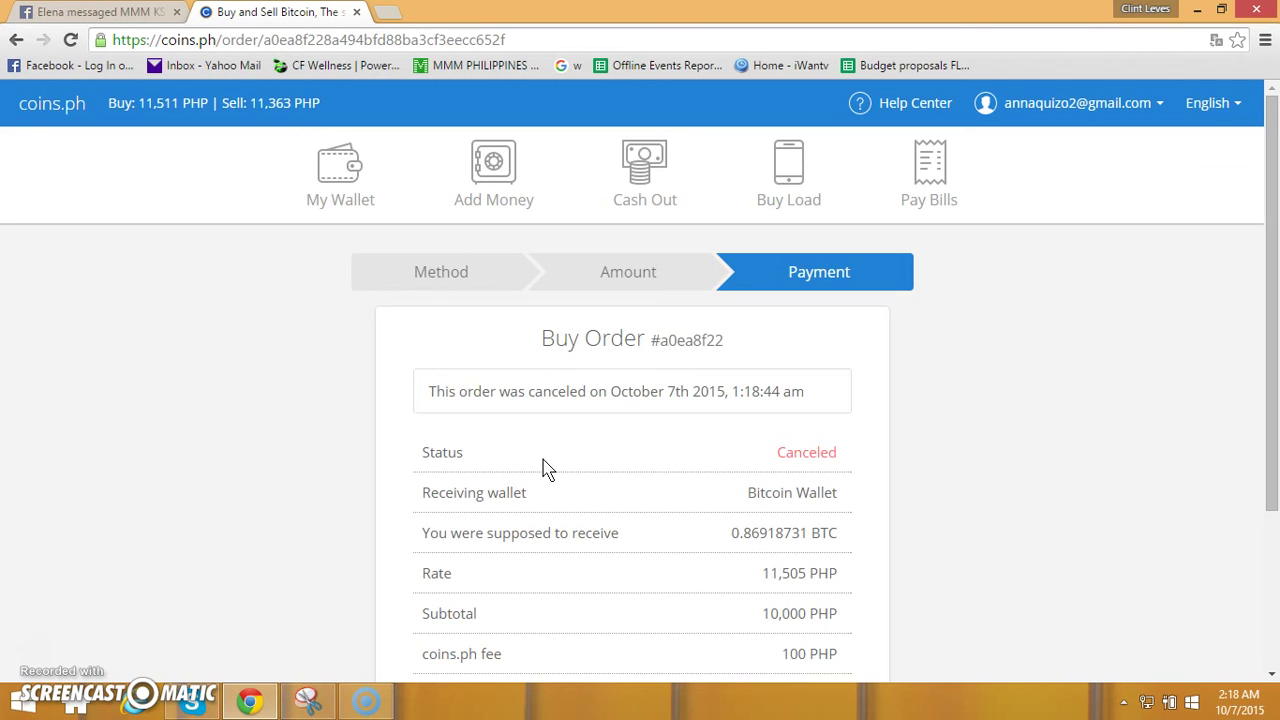
{"action": "scroll", "coordinate": [734, 409], "scroll_direction": "down", "scroll_amount": 3}
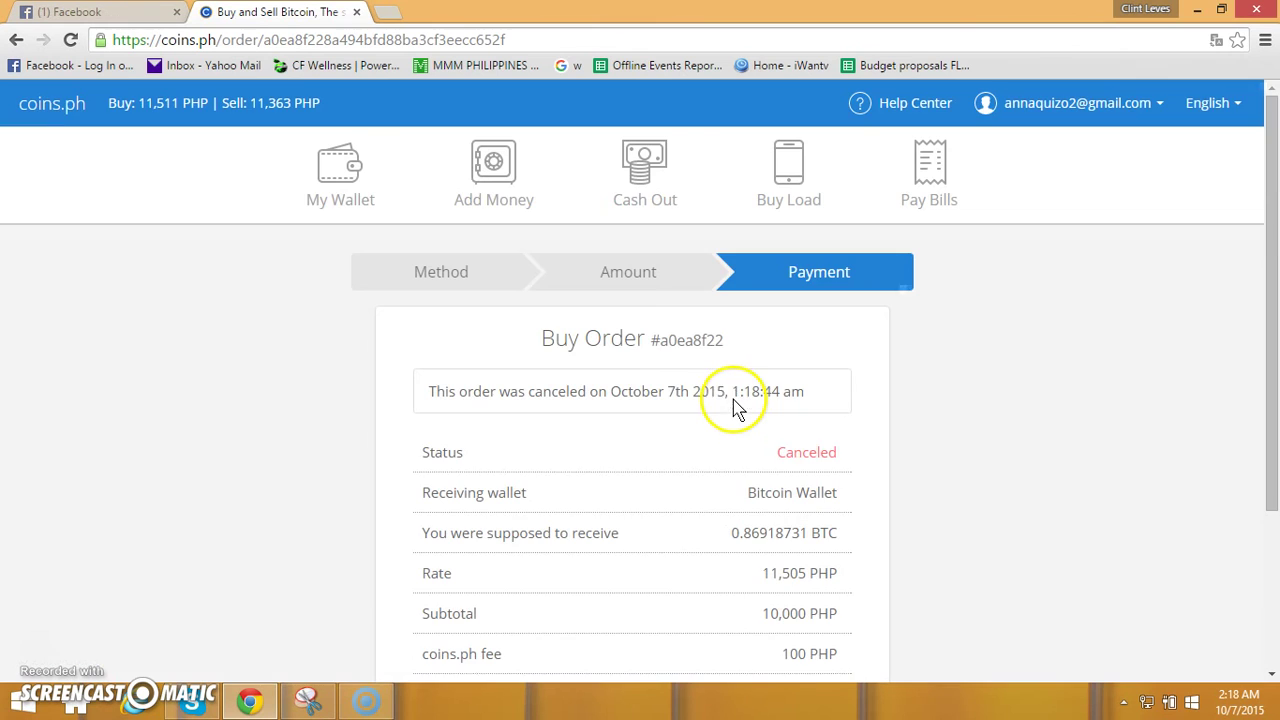
{"action": "scroll", "coordinate": [734, 409], "scroll_direction": "up", "scroll_amount": 3}
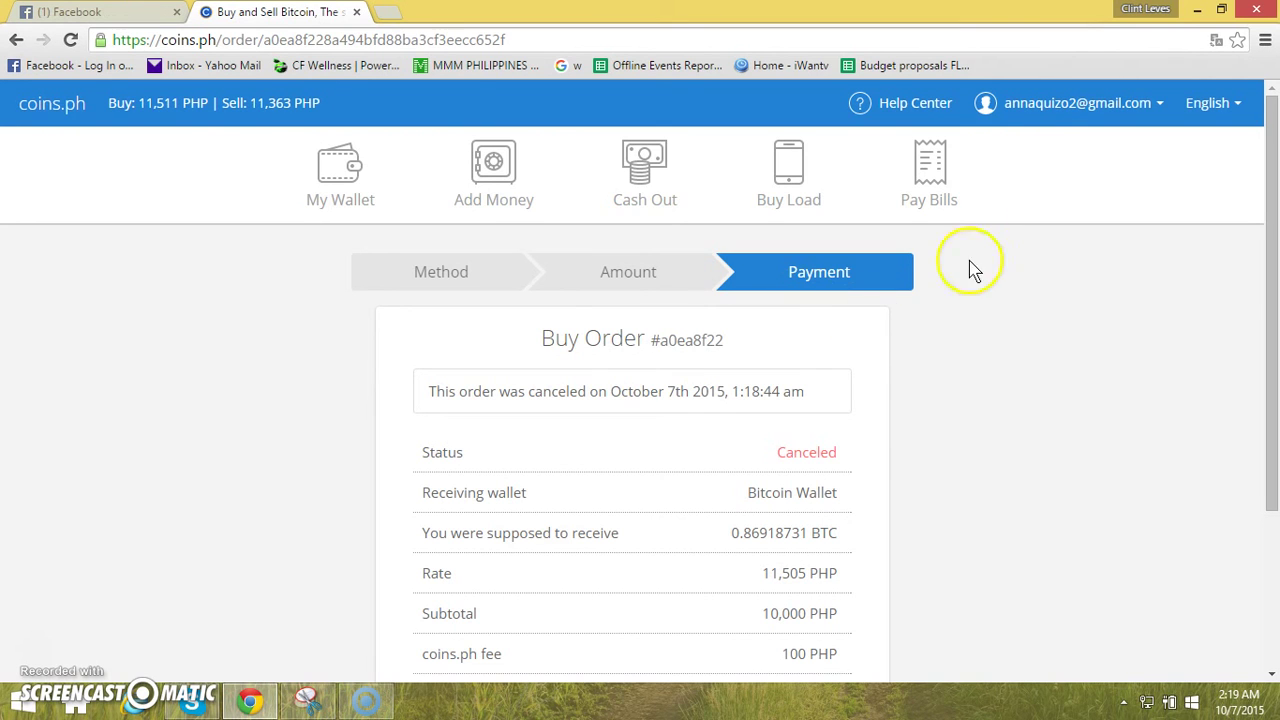
{"action": "scroll", "coordinate": [655, 392], "scroll_direction": "down", "scroll_amount": 3}
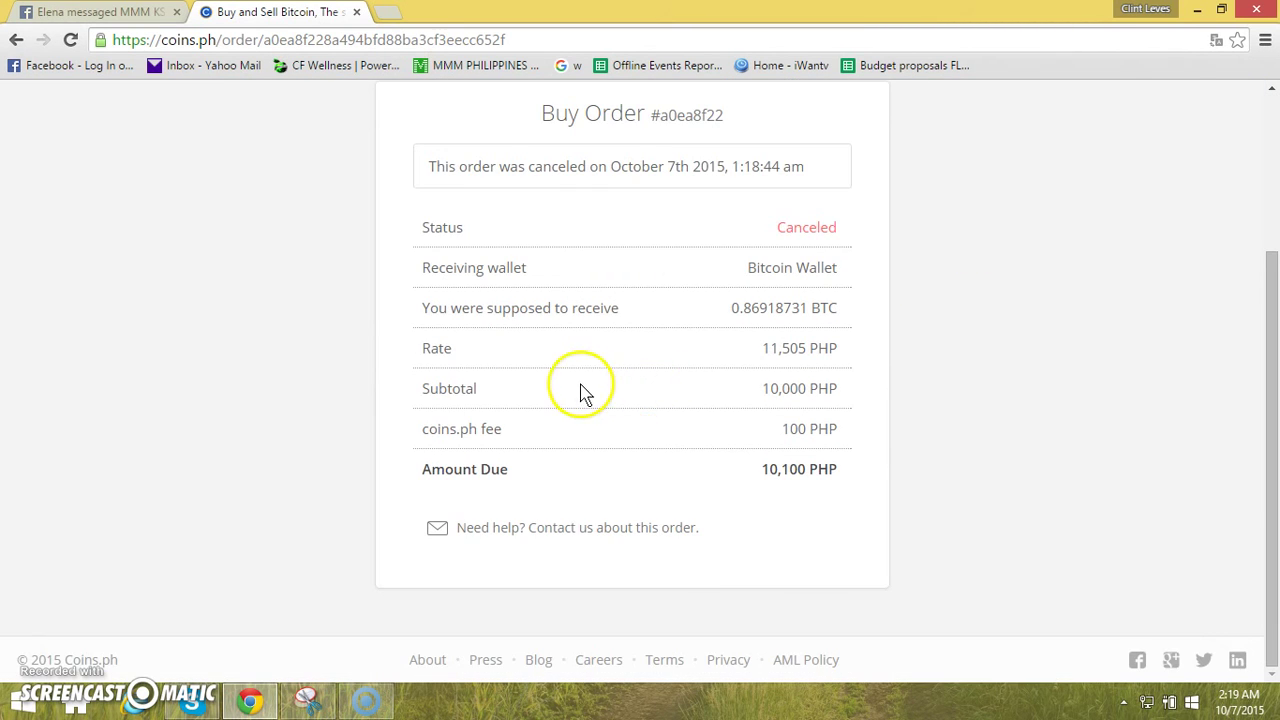
{"action": "scroll", "coordinate": [580, 390], "scroll_direction": "up", "scroll_amount": 3}
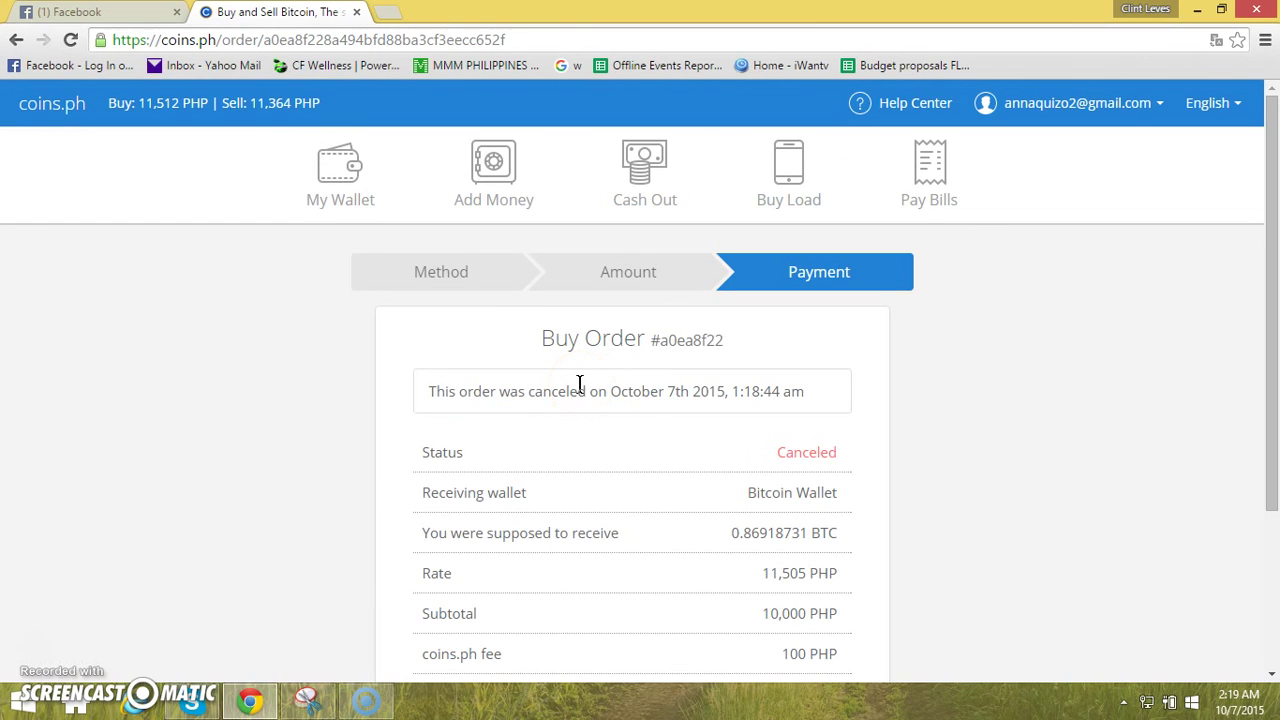